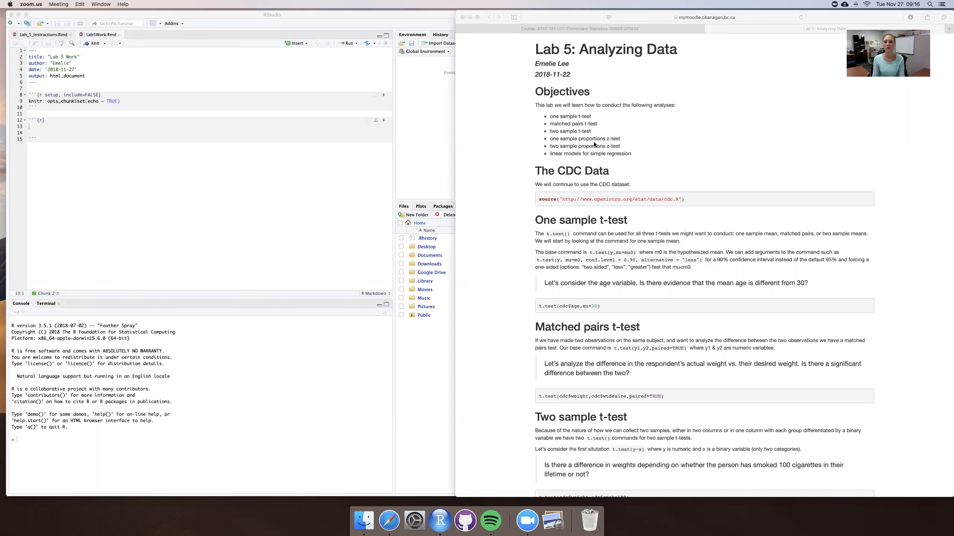
left_click(539, 201)
left_click_drag(539, 199, 687, 199)
key("super+c")
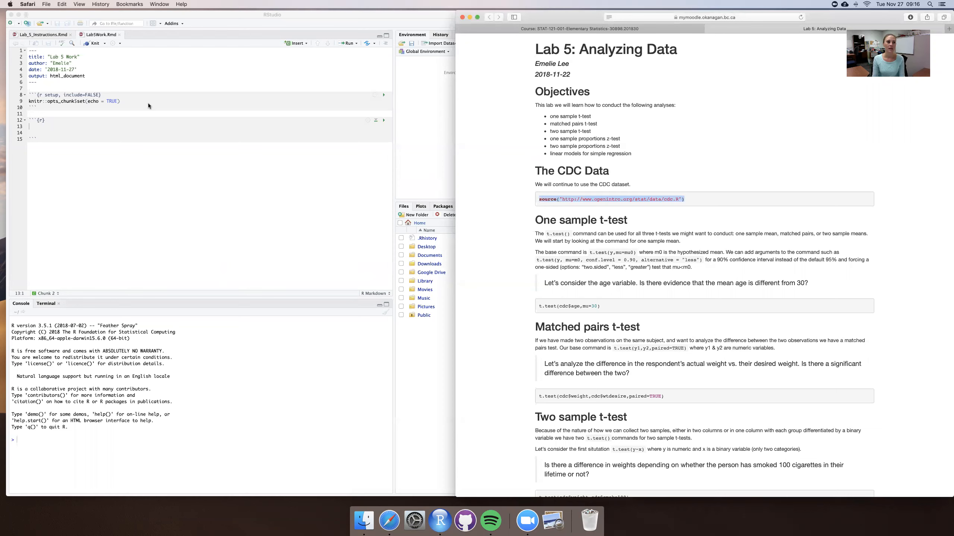
left_click(90, 123)
key("super+v")
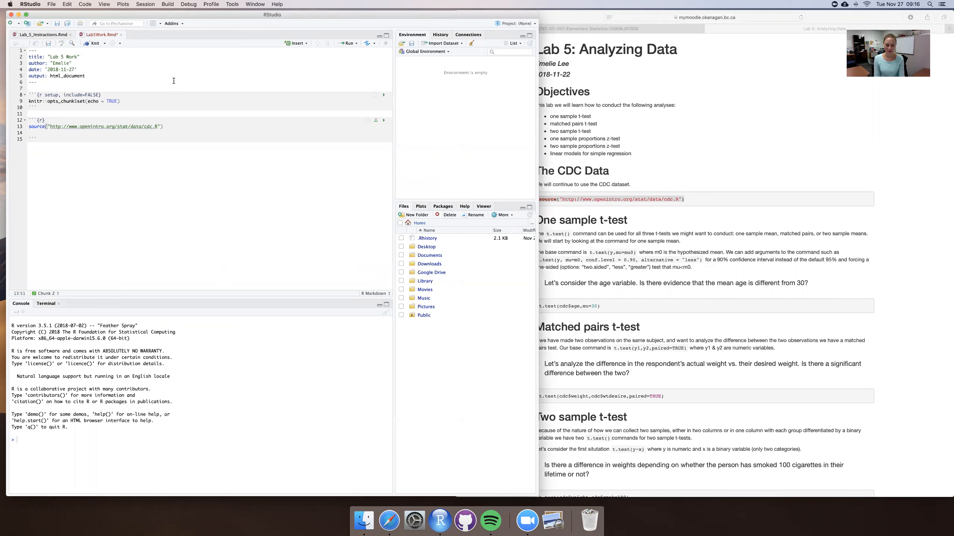
key("super+Return")
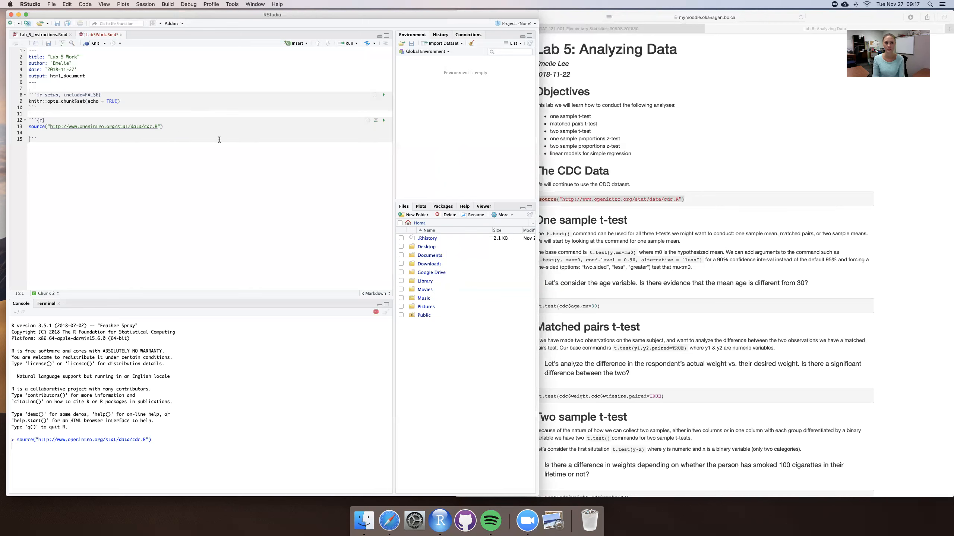
key("Return")
key("Return")
key("Up")
key("Up")
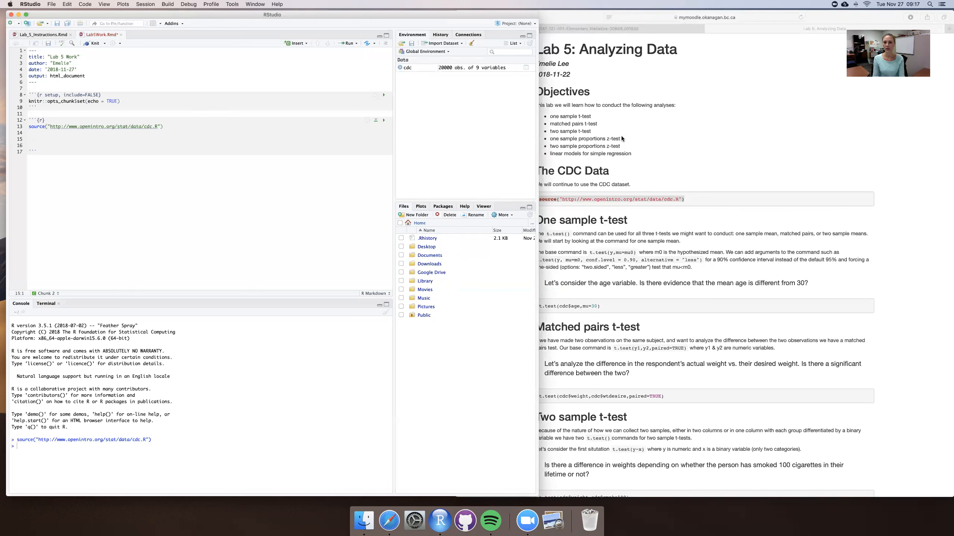
- Copy t.test(cdc$age,mu=30) from the lab page below the source line, run it, and add blank lines at the chunk's end
left_click(620, 232)
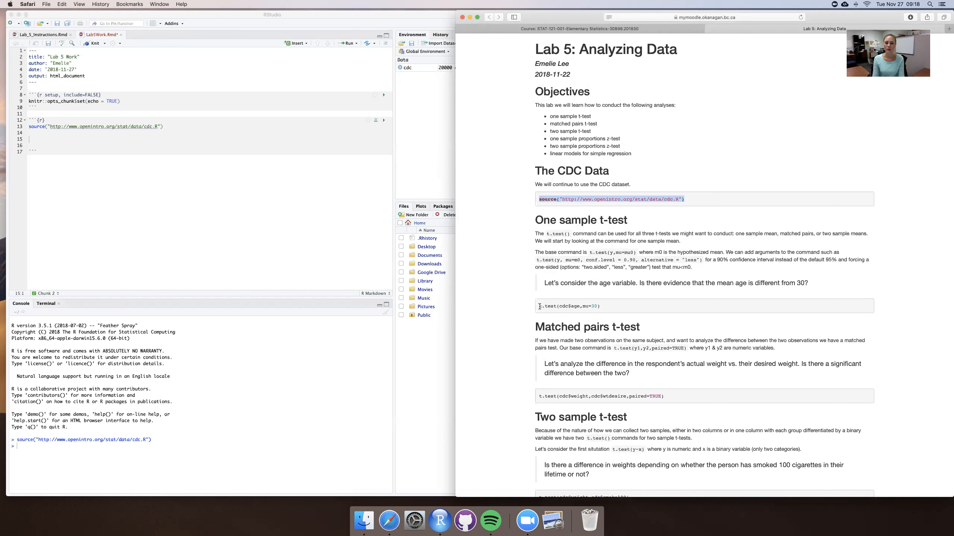
left_click_drag(540, 306, 604, 306)
key("super+c")
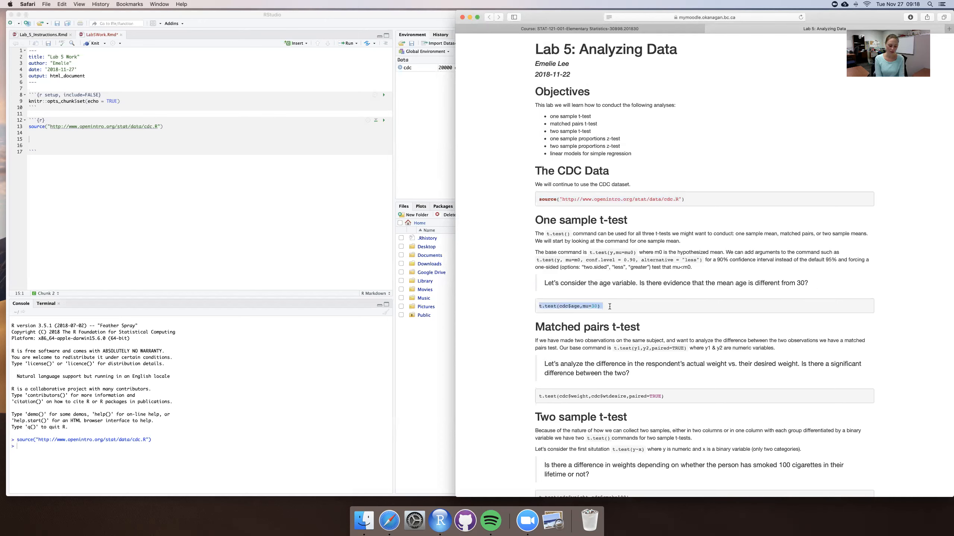
left_click(70, 139)
key("super+v")
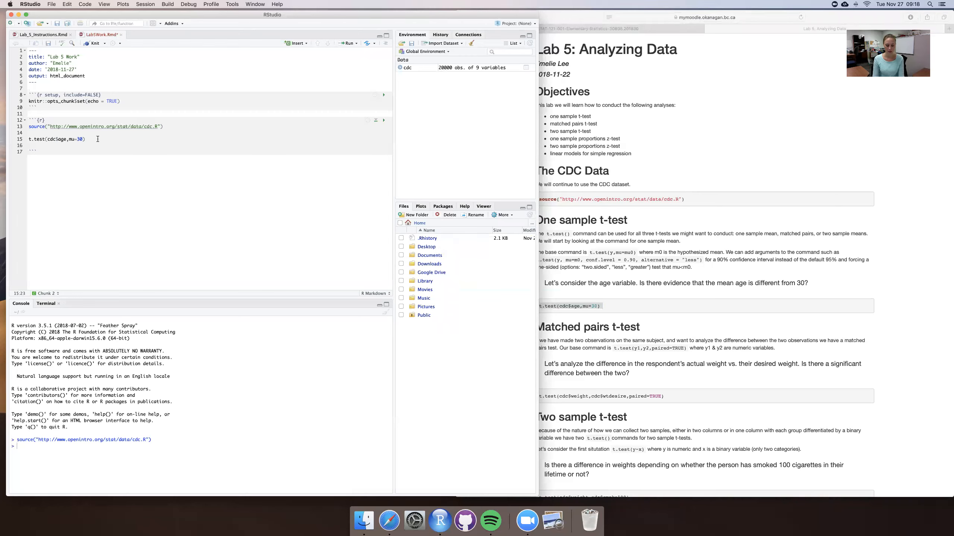
key("super+Return")
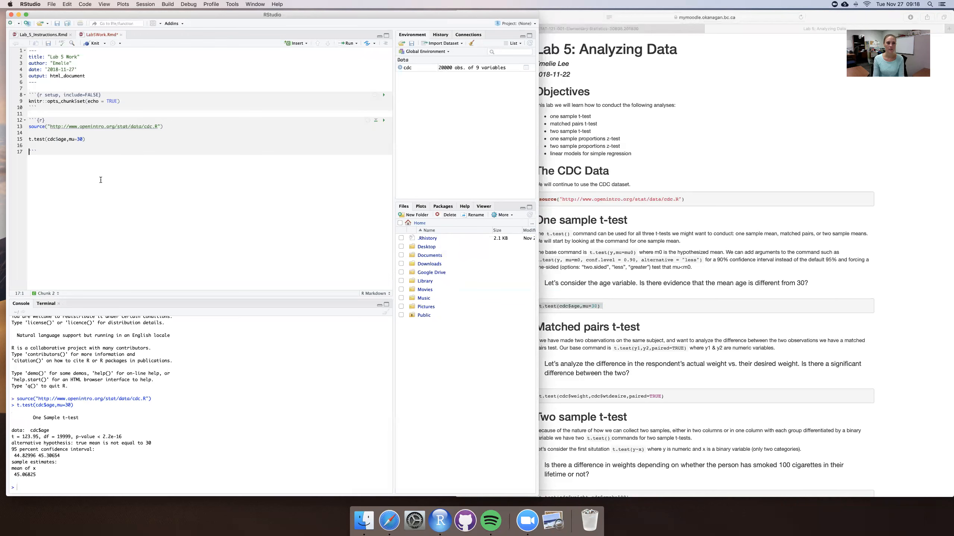
key("Return")
key("Return")
key("Return")
key("Return")
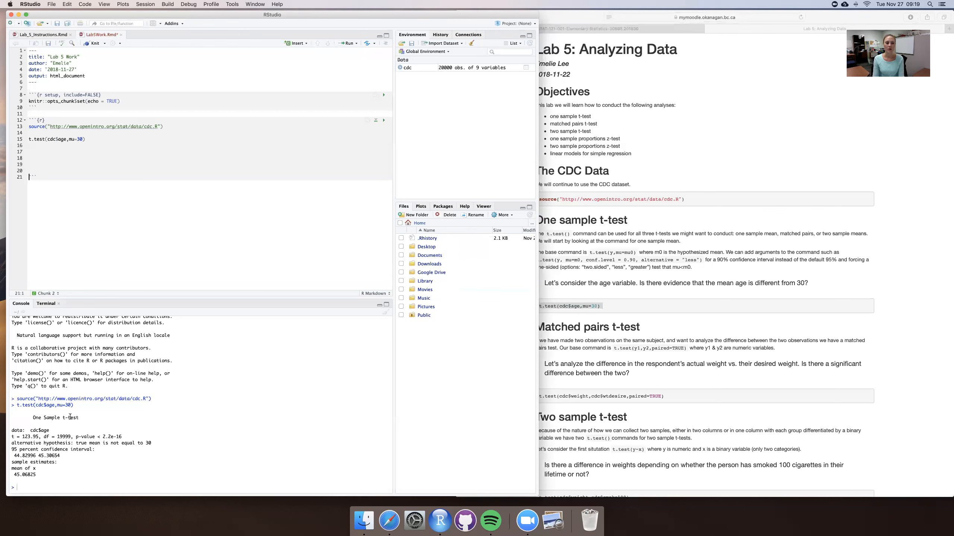
- Add the argument alternative = "greater" to the cdc$age t-test and run the one-sided test
left_click(624, 284)
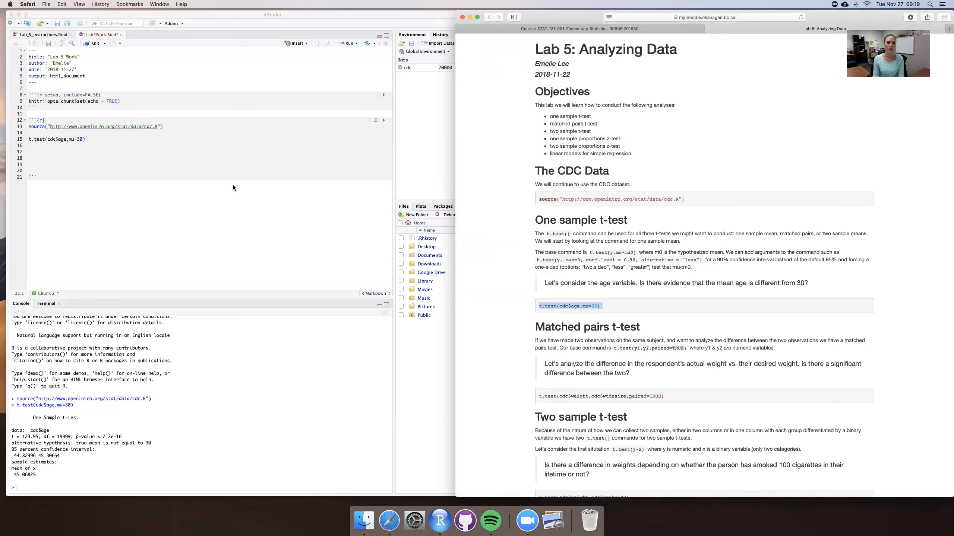
left_click(84, 139)
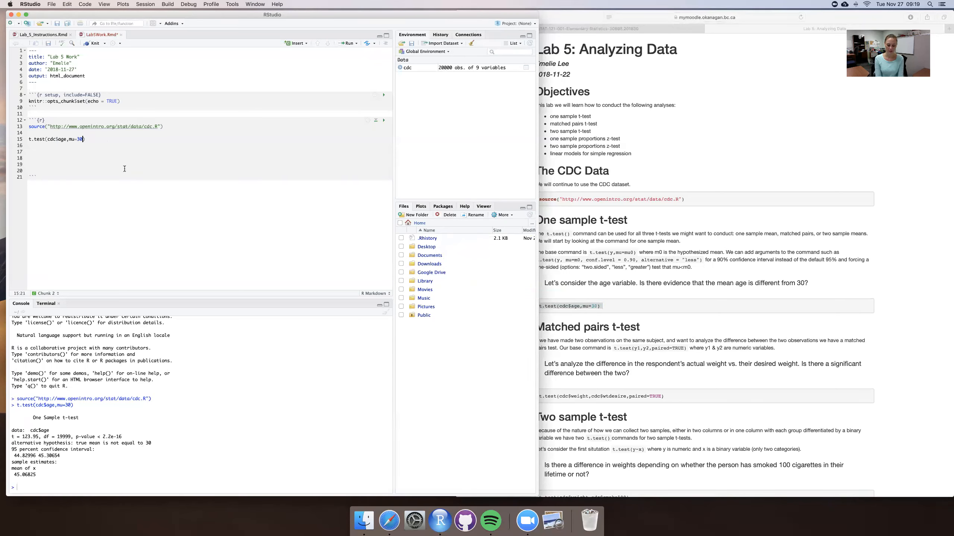
type(", alter")
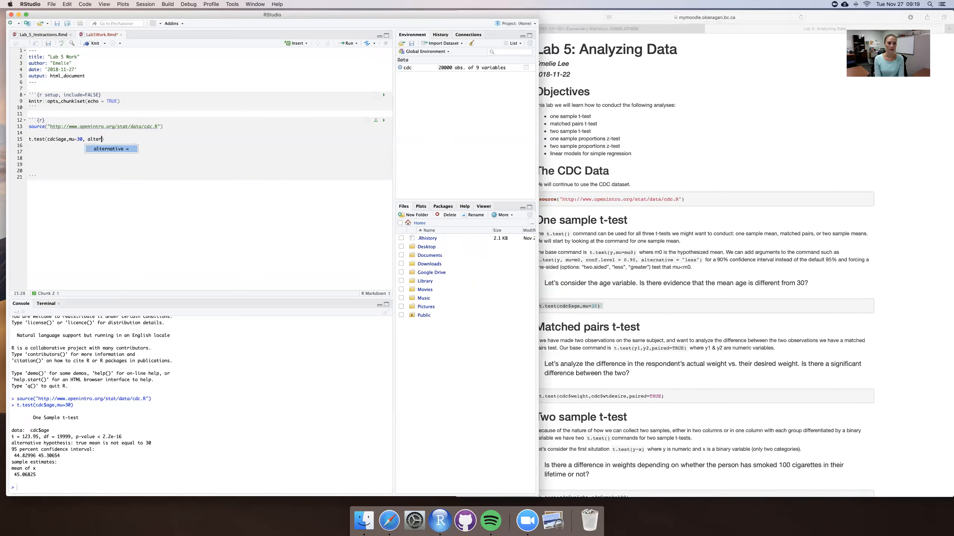
key("Tab")
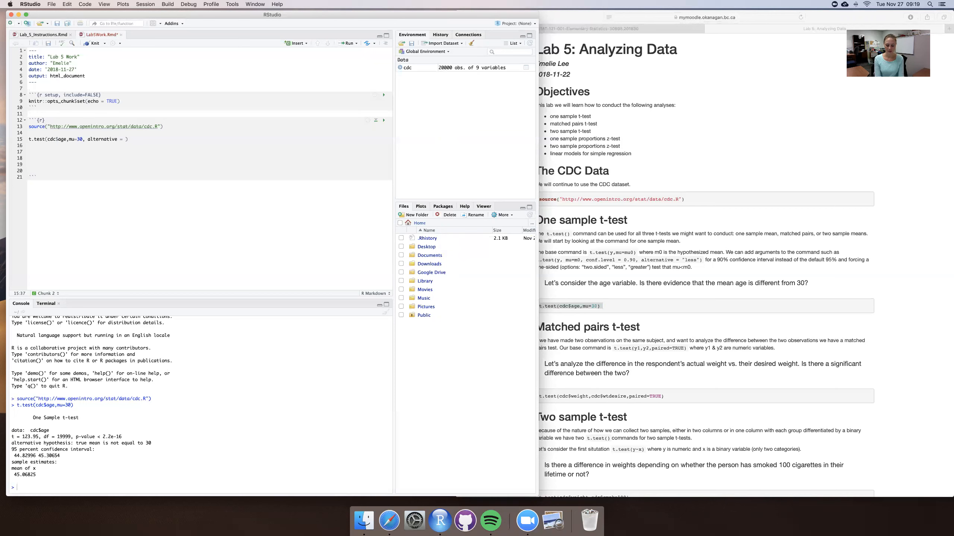
type("\"")
type("greater")
key("super+Return")
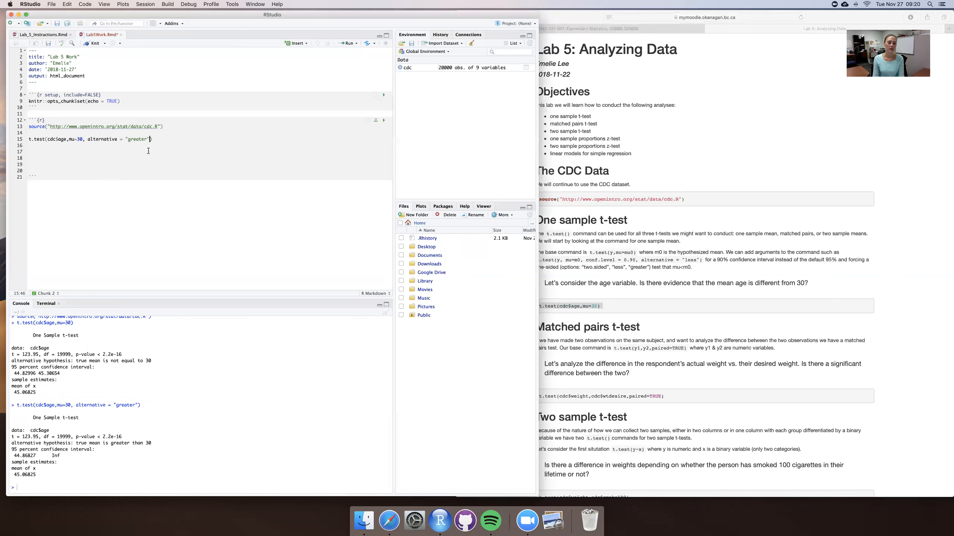
- Remove the alternative argument from the cdc$age t-test
key("BackSpace")
key("BackSpace")
key("BackSpace")
key("BackSpace")
key("BackSpace")
key("BackSpace")
key("BackSpace")
key("BackSpace")
key("BackSpace")
key("BackSpace")
key("BackSpace")
key("BackSpace")
key("BackSpace")
key("BackSpace")
key("BackSpace")
key("BackSpace")
key("BackSpace")
key("BackSpace")
key("BackSpace")
key("BackSpace")
key("BackSpace")
key("BackSpace")
key("BackSpace")
key("BackSpace")
key("BackSpace")
- Check the argument options on the lab page, then add conf.level = 0.90 to the cdc$age t-test and run it
left_click(582, 238)
left_click_drag(561, 268, 651, 268)
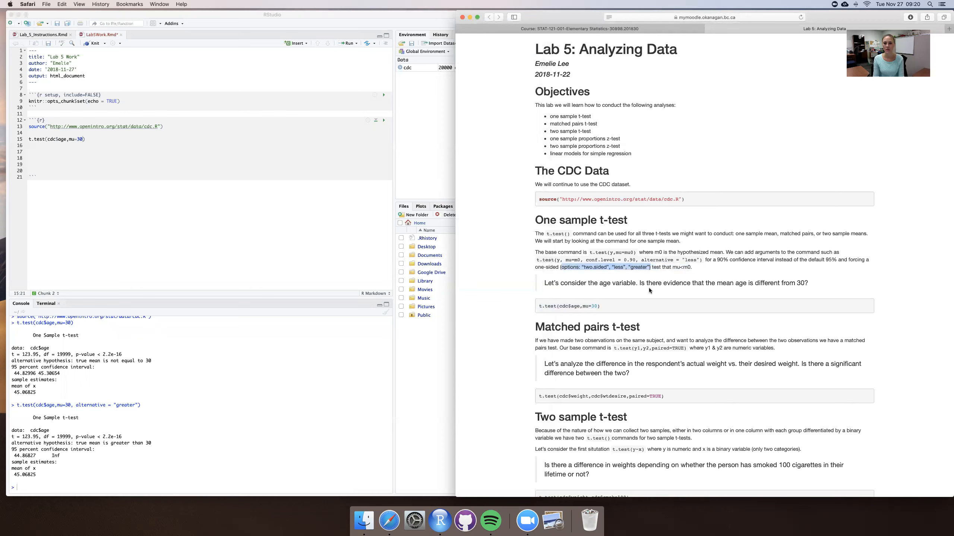
left_click(608, 278)
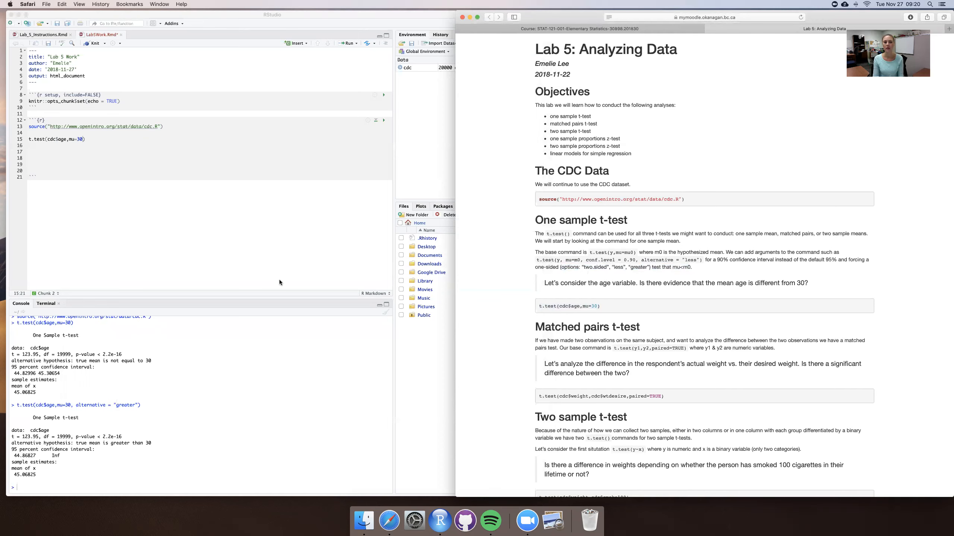
left_click(83, 141)
type(", con")
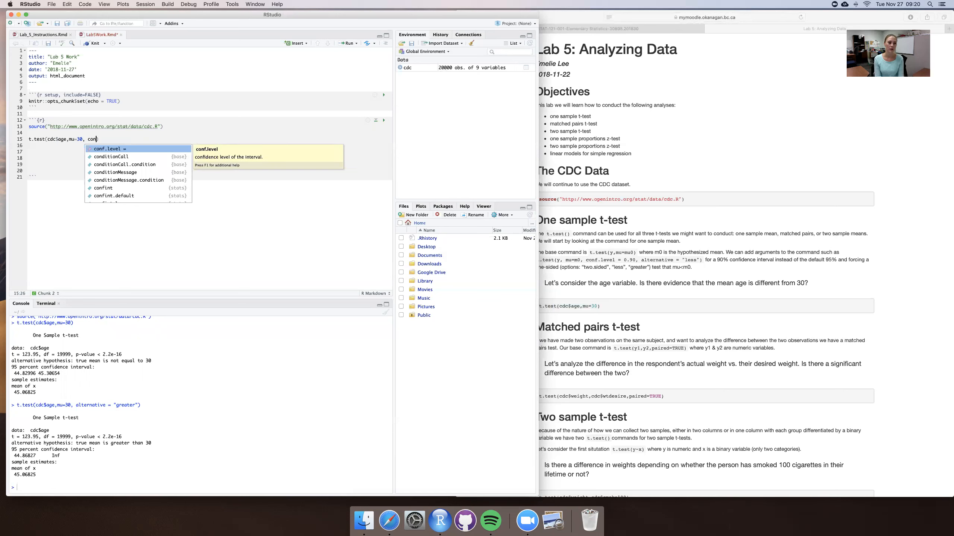
key("Return")
type("0.90")
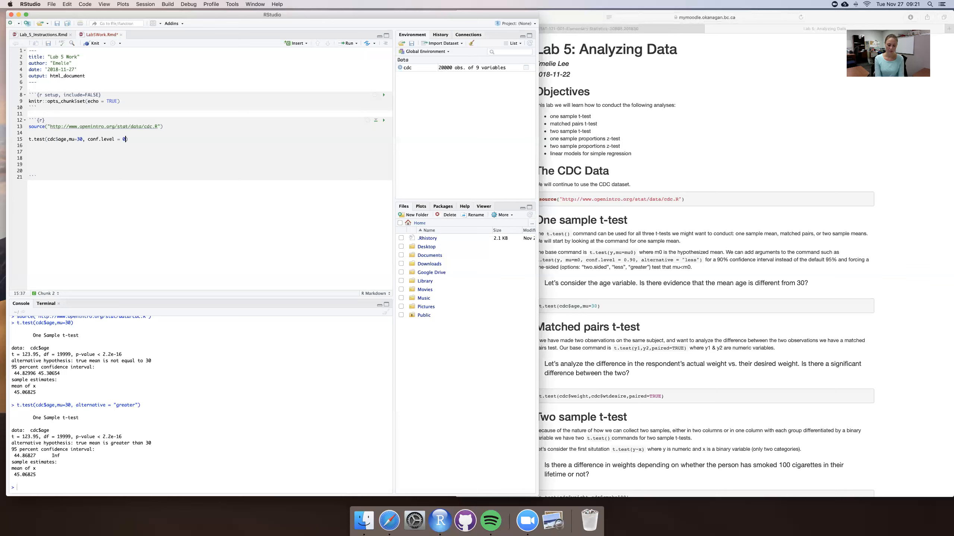
key("super+Return")
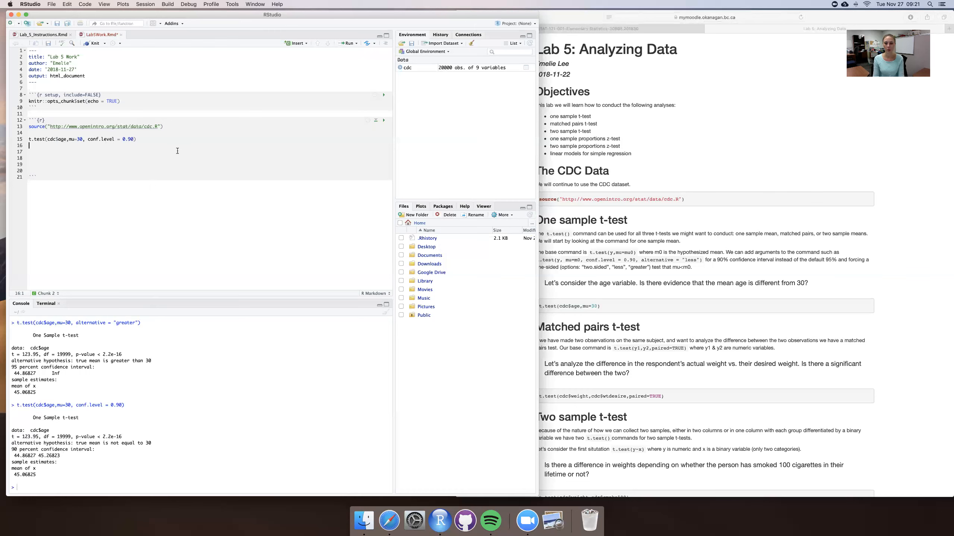
- Copy the command t.test(cdc$weight,cdc$wtdesire,paired=TRUE) from the Matched pairs t-test section of the lab page
left_click(612, 245)
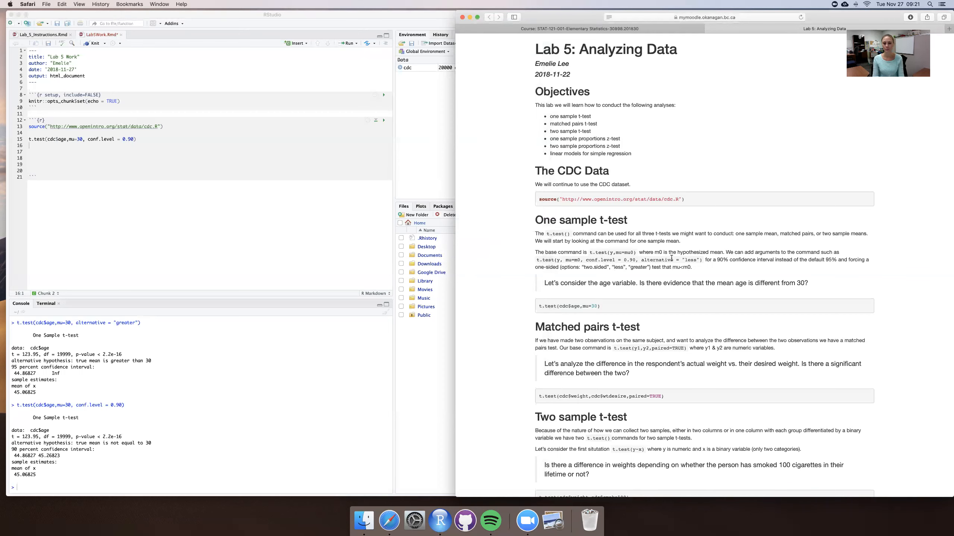
scroll(672, 259, "down", 2)
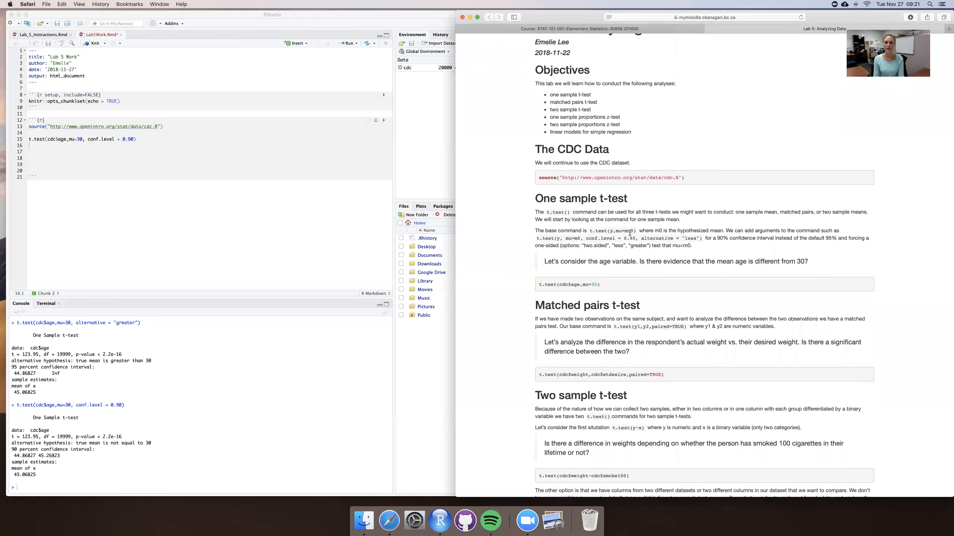
scroll(587, 217, "down", 2)
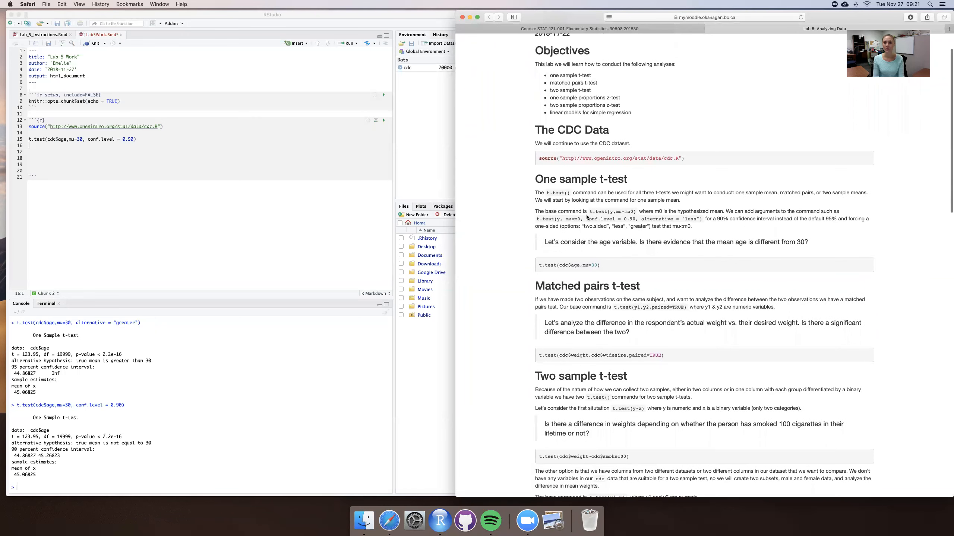
scroll(623, 211, "down", 1)
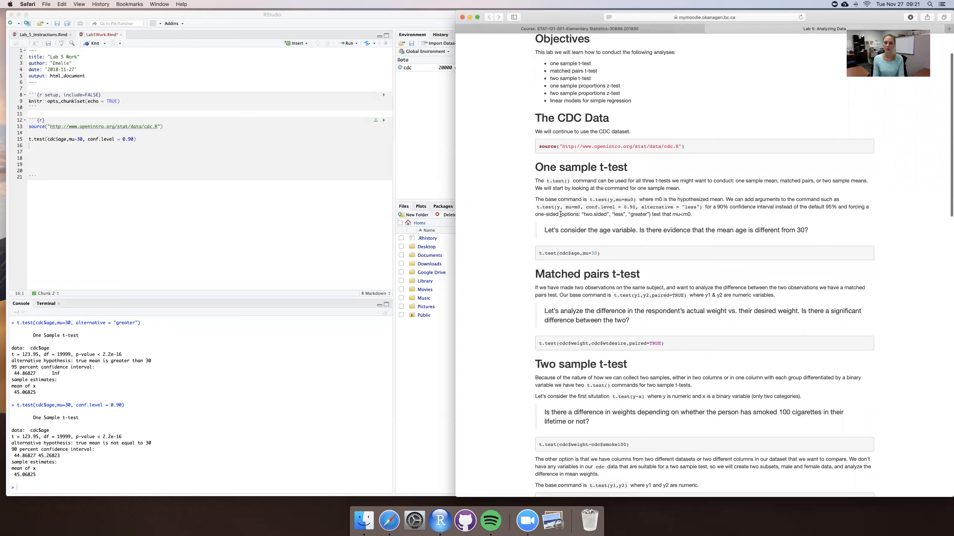
scroll(560, 214, "down", 1)
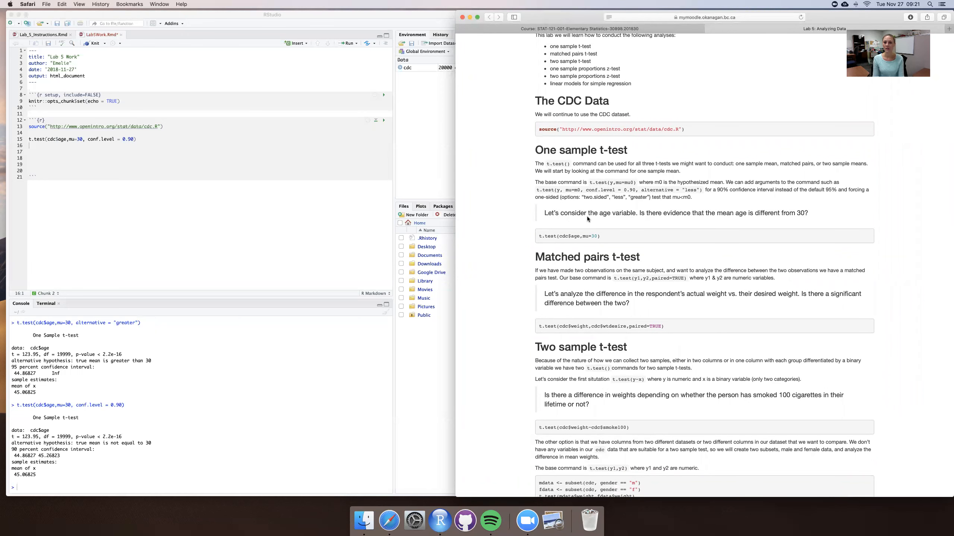
scroll(587, 218, "down", 1)
scroll(588, 219, "down", 3)
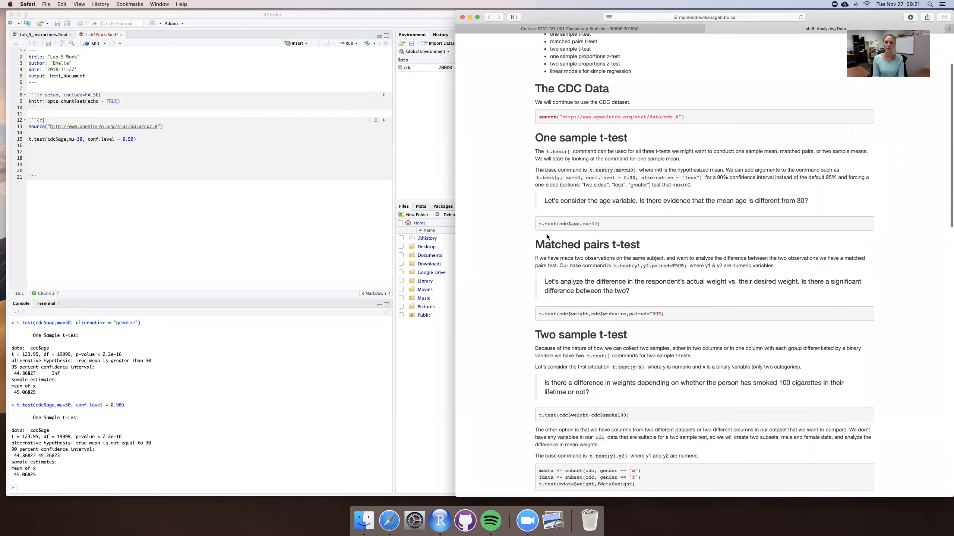
scroll(561, 270, "down", 3)
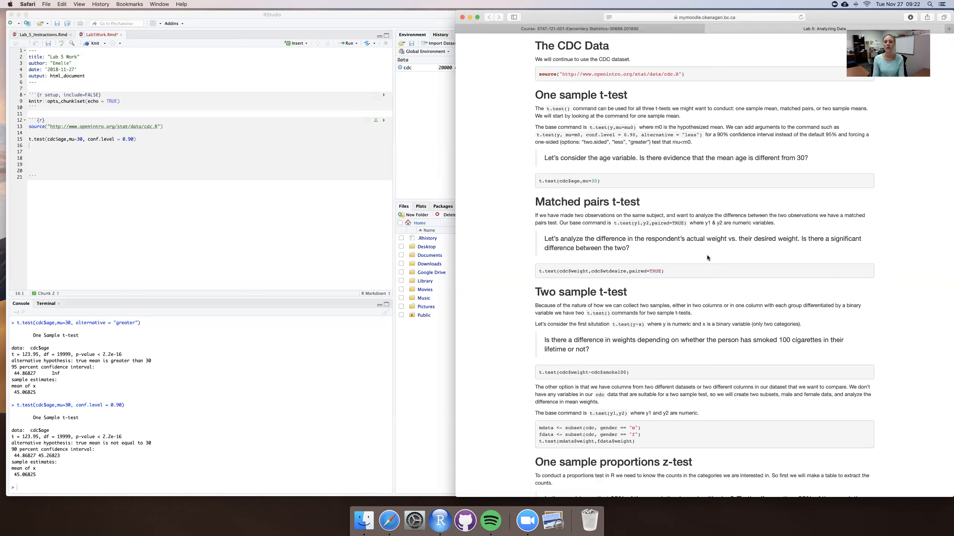
left_click_drag(539, 273, 665, 275)
key("super+c")
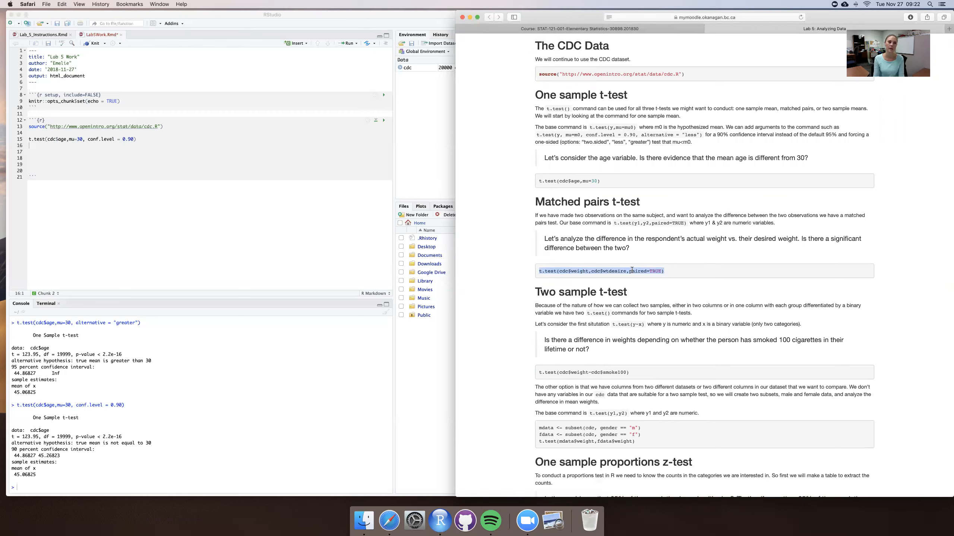
- Paste the copied paired t-test into the chunk, one blank line below the age test, and run it
left_click(54, 145)
key("Return")
key("super+v")
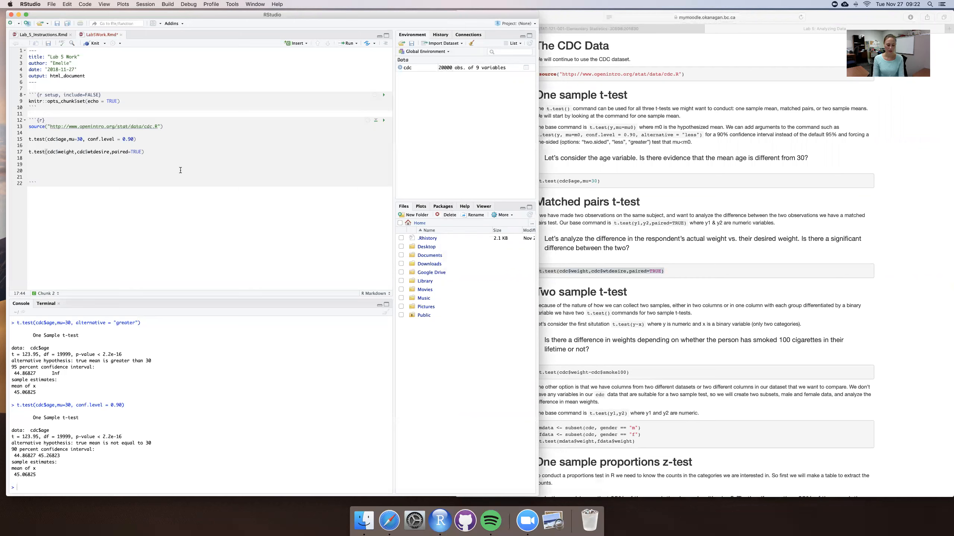
key("super+Return")
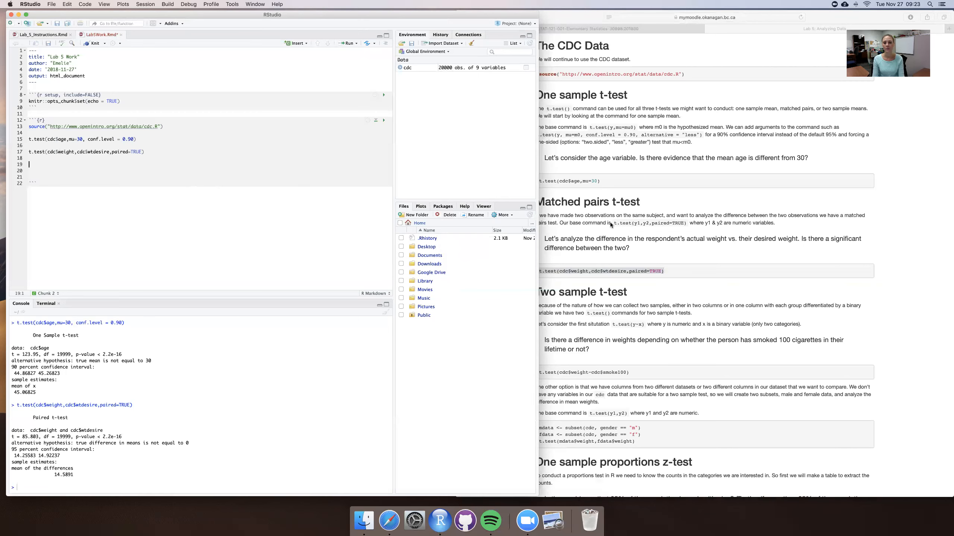
- Copy t.test(cdc$weight~cdc$smoke100) from the lab page's Two sample t-test section into the chunk below the paired test and run it
left_click(598, 233)
scroll(559, 220, "down", 5)
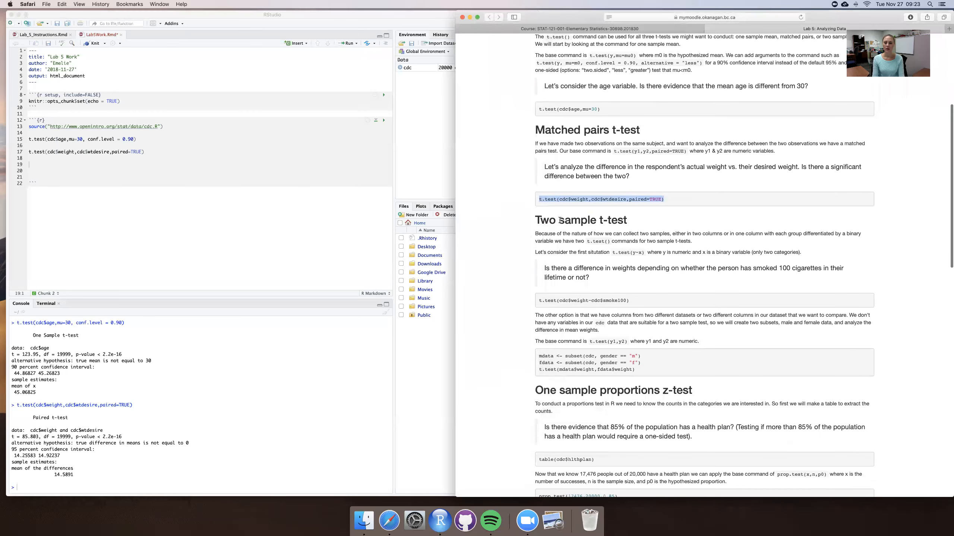
scroll(560, 220, "down", 2)
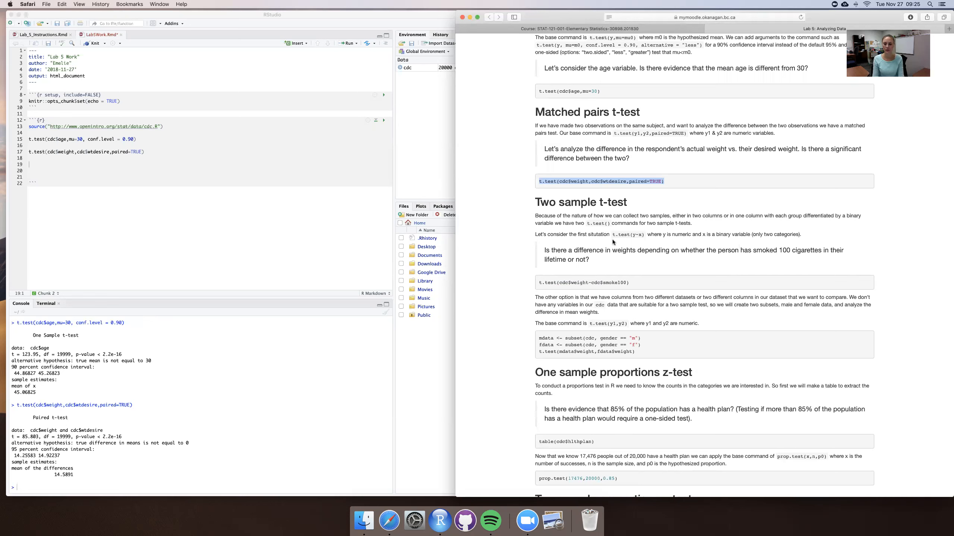
left_click_drag(539, 281, 634, 284)
key("super+c")
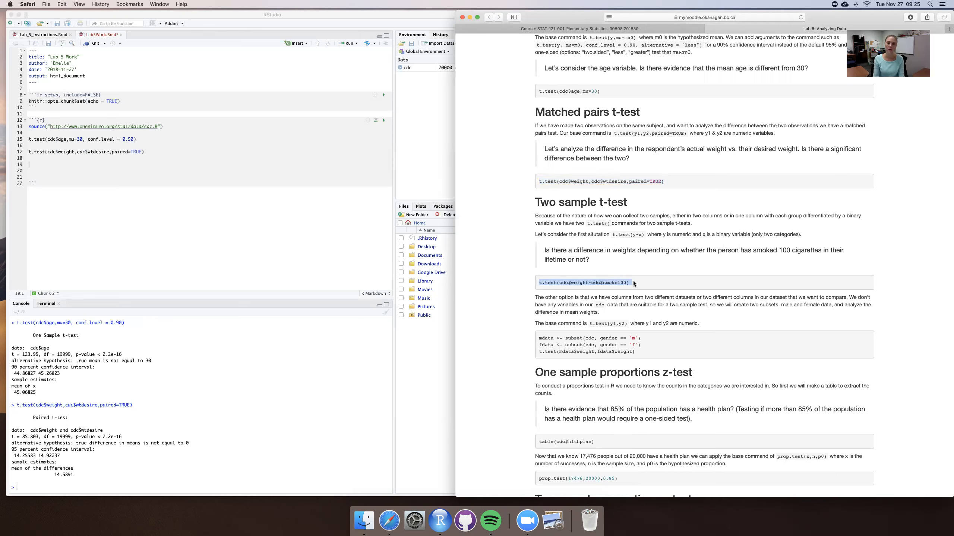
left_click(65, 163)
key("super+v")
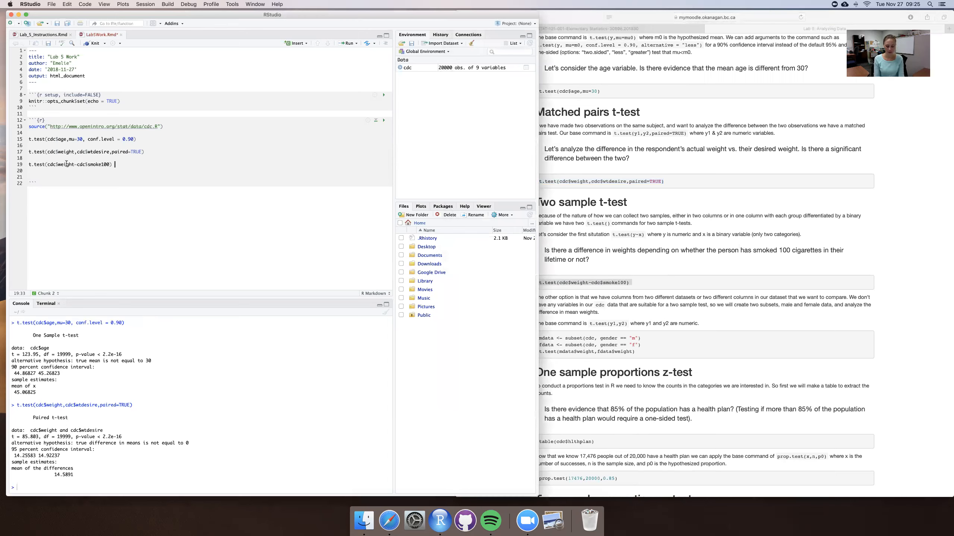
key("super+Return")
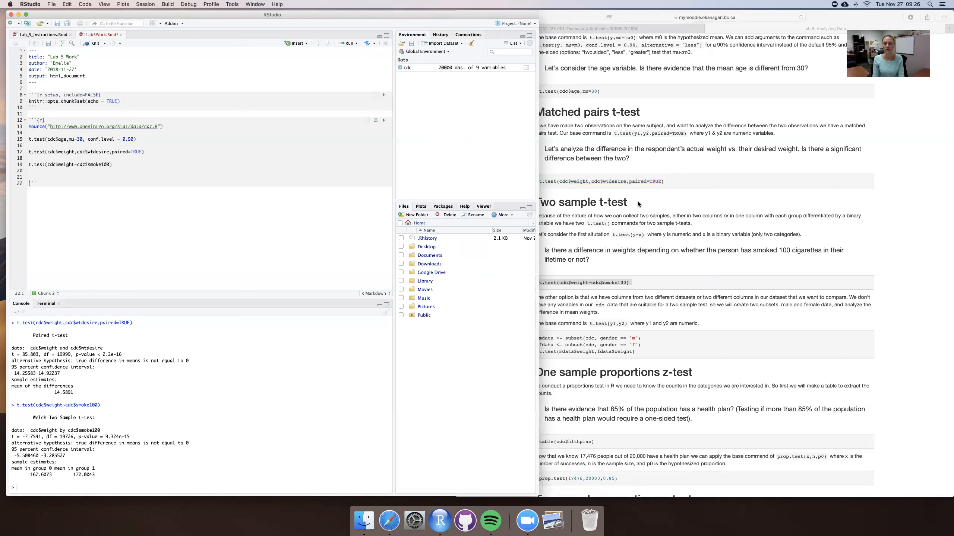
- Copy the mdata and fdata subset commands with t.test(mdata$weight,fdata$weight) from the lab page into the chunk, one blank line below the smoke100 test
left_click(688, 221)
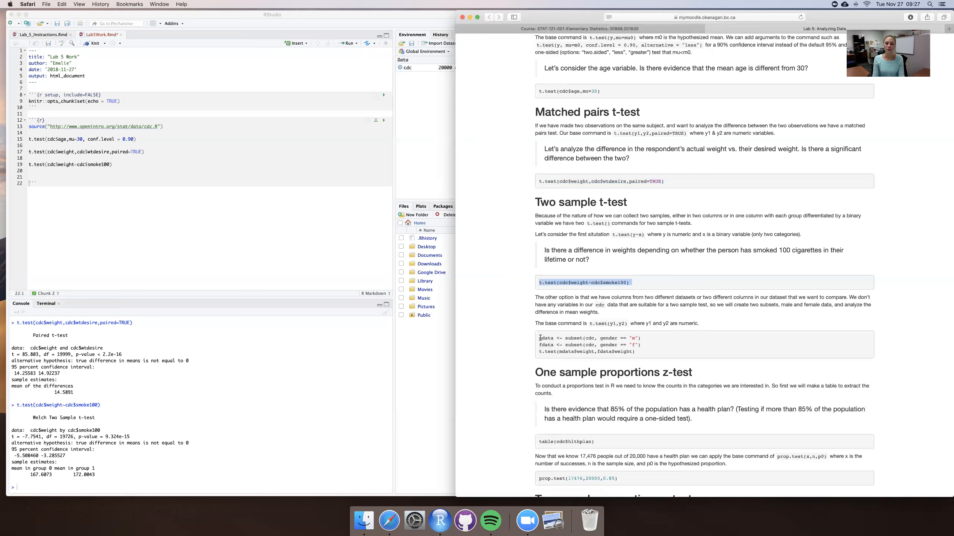
left_click_drag(540, 338, 642, 356)
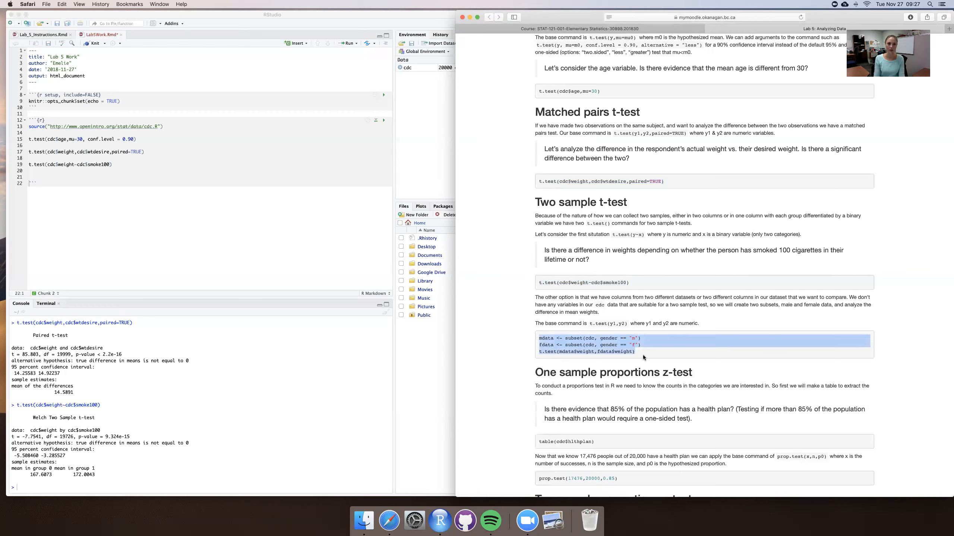
left_click(125, 168)
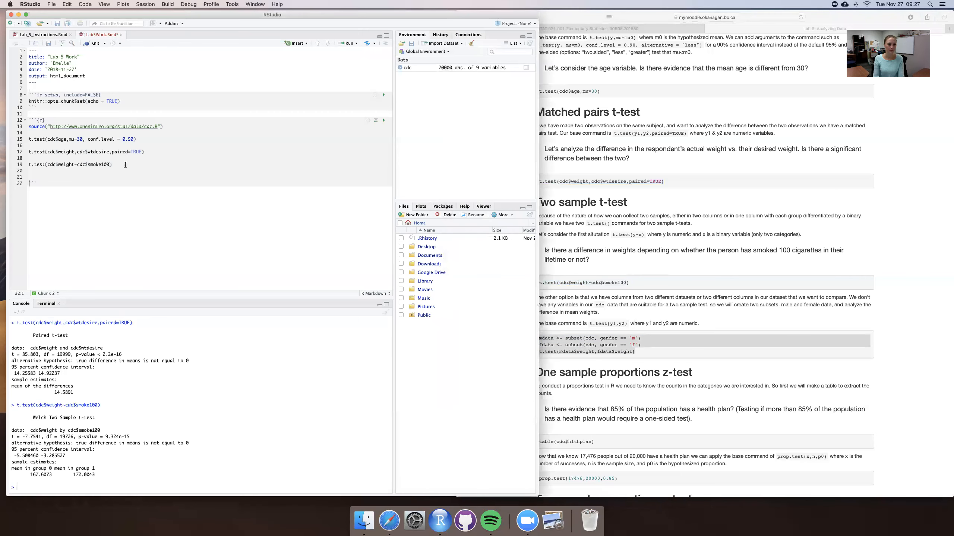
key("Return")
key("Return")
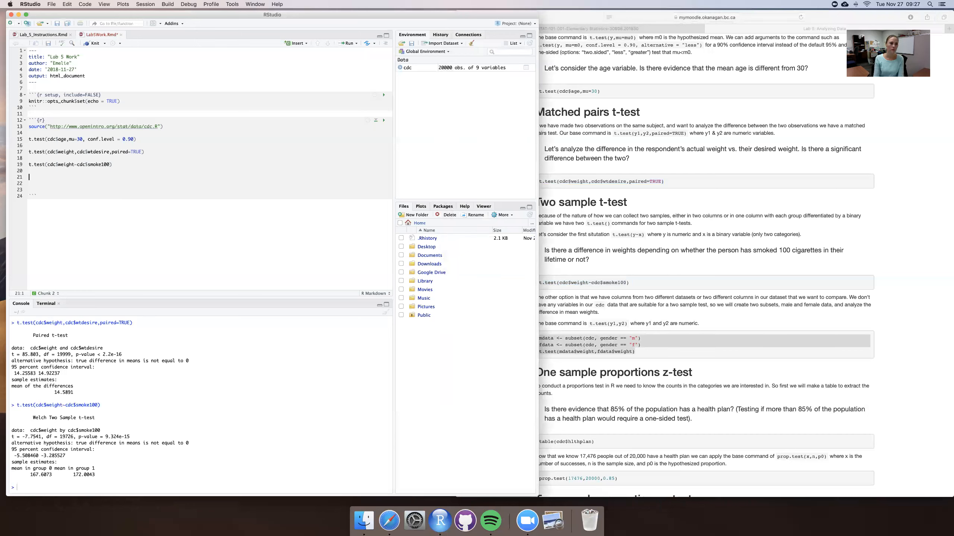
key("super+v")
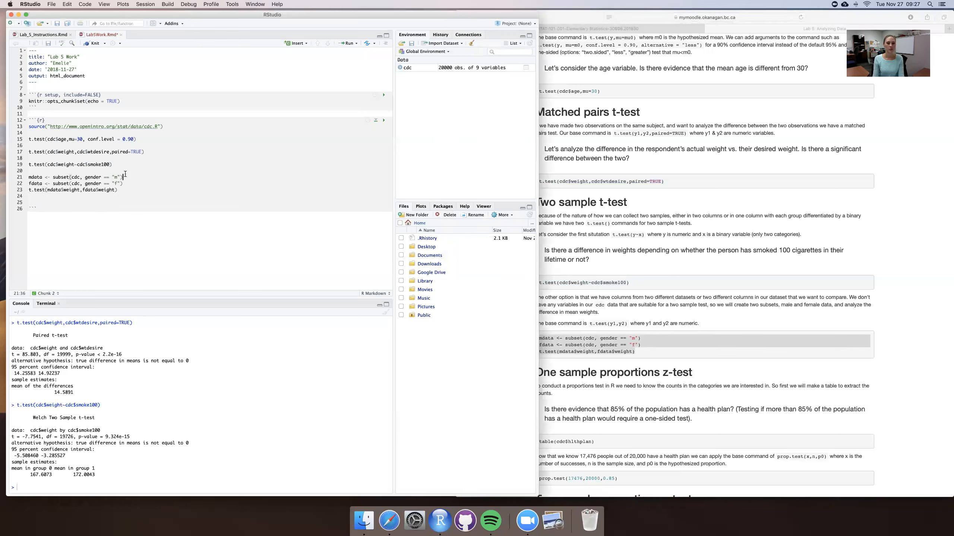
- Run the mdata and fdata subset commands and their weight t-test line by line, and add three blank lines below them
key("super+Return")
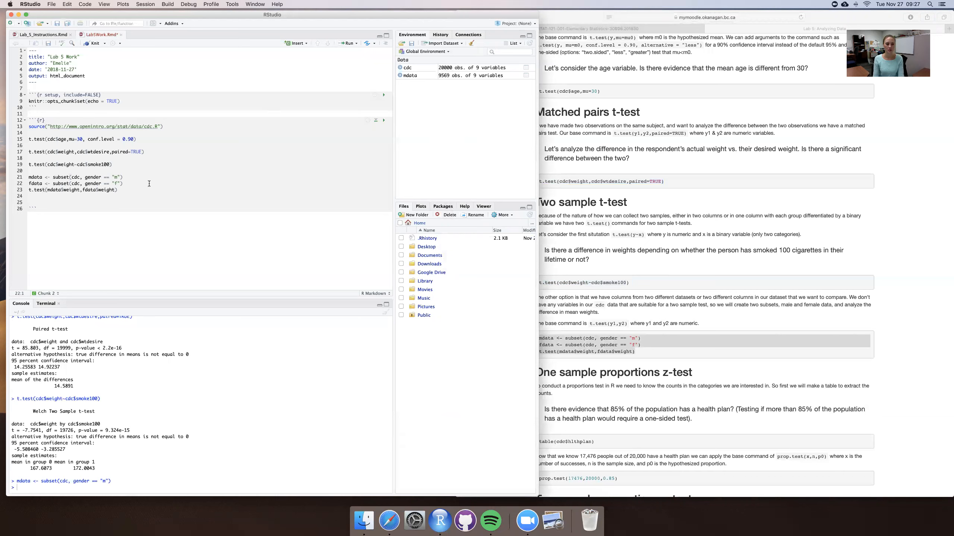
key("super+Return")
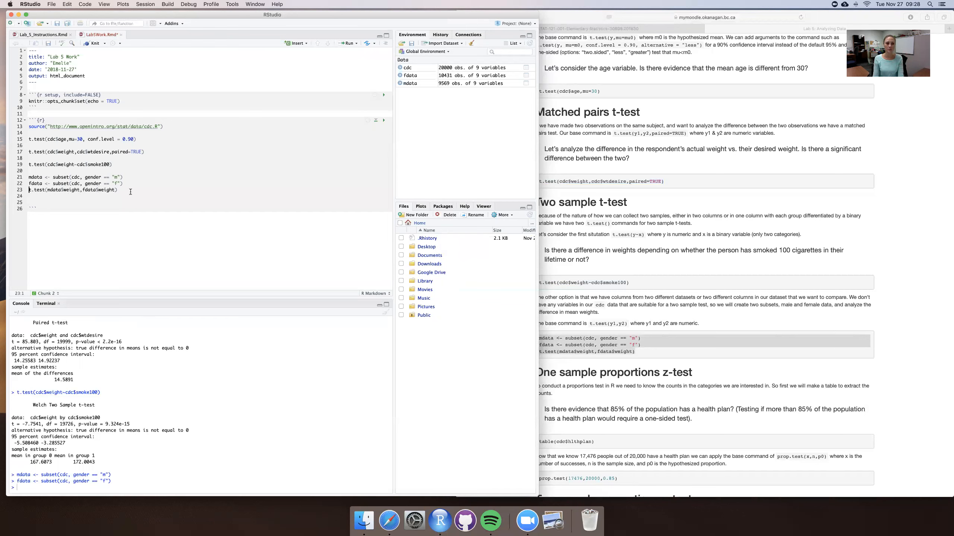
key("super+Return")
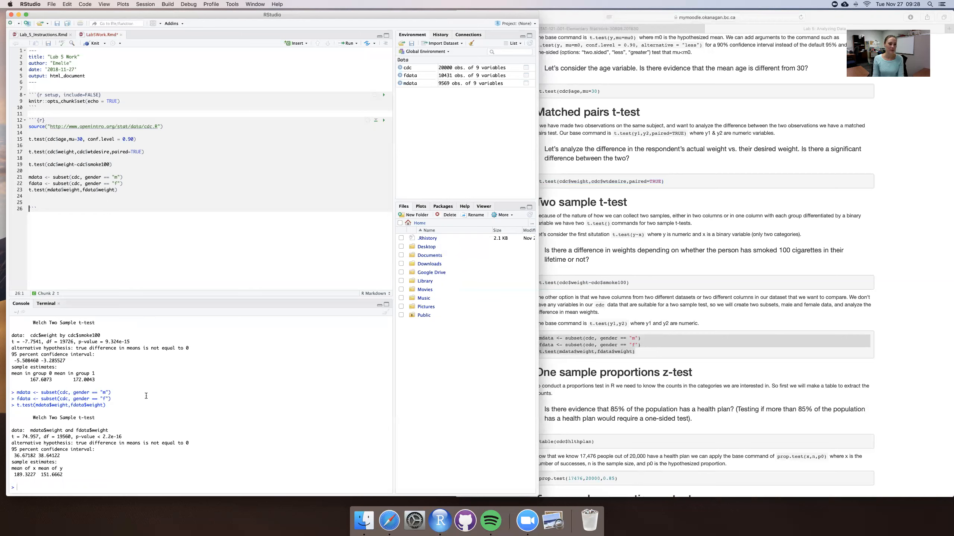
left_click(89, 208)
left_click(138, 193)
key("Return")
key("Return")
key("Return")
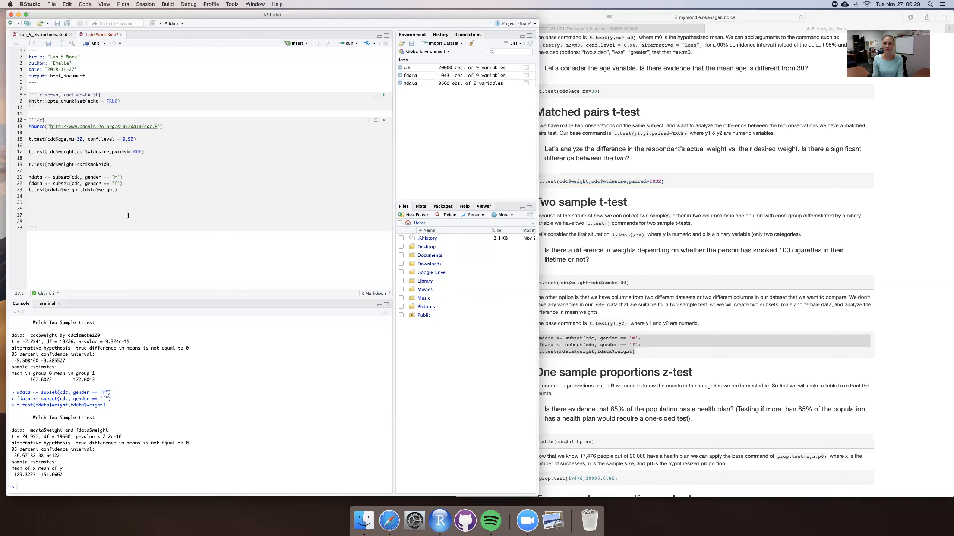
- Copy table(cdc$hlthplan) from the lab page's One sample proportions z-test section into the chunk below the mdata/fdata t-test and run it
left_click(683, 247)
left_click(507, 256)
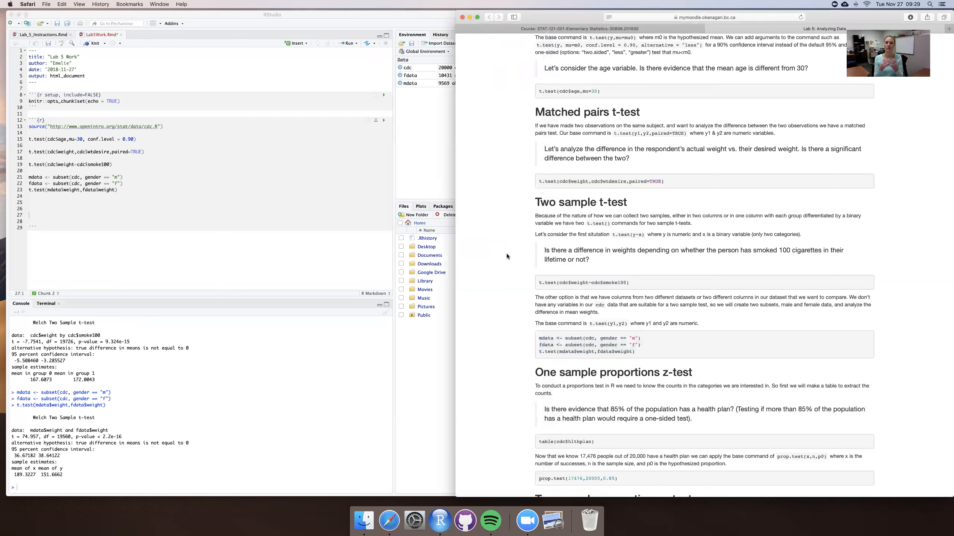
scroll(569, 244, "down", 2)
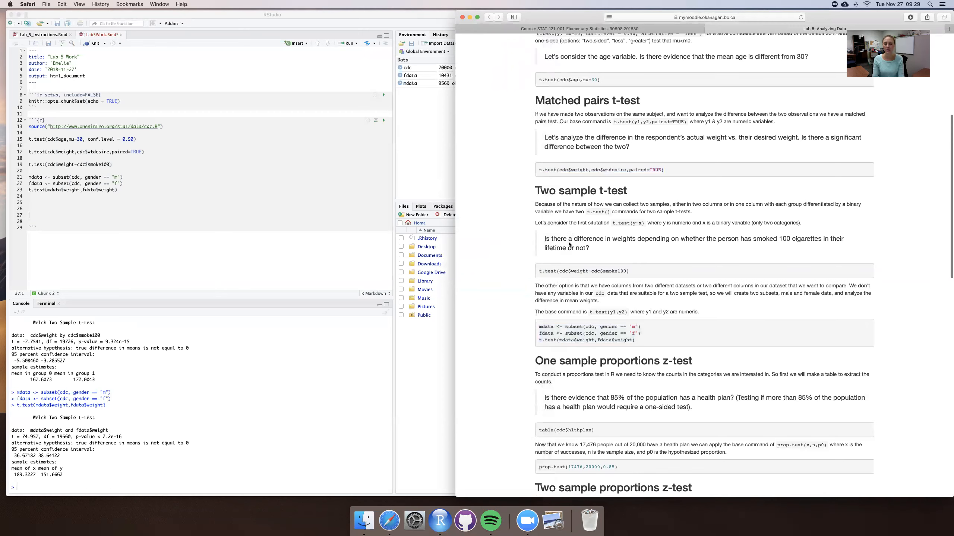
scroll(569, 242, "down", 10)
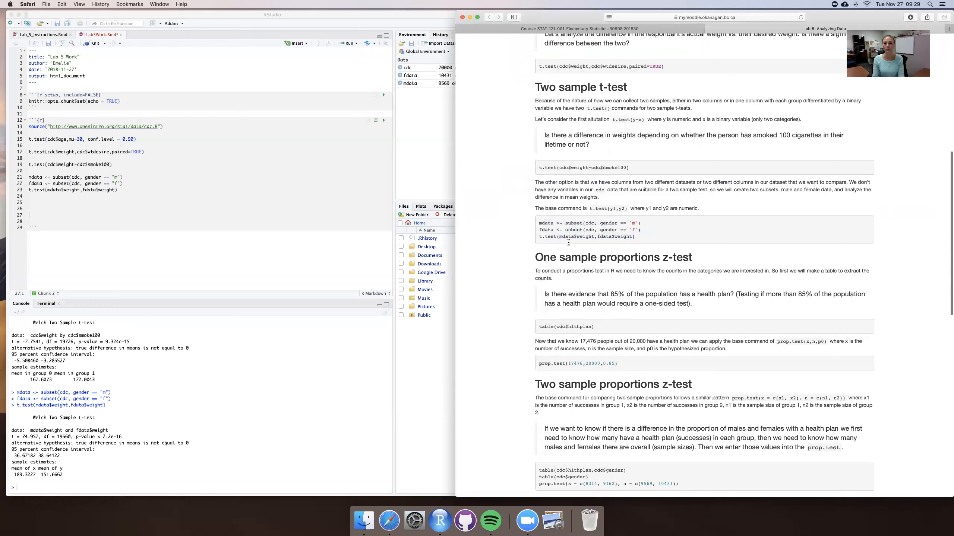
scroll(568, 242, "down", 1)
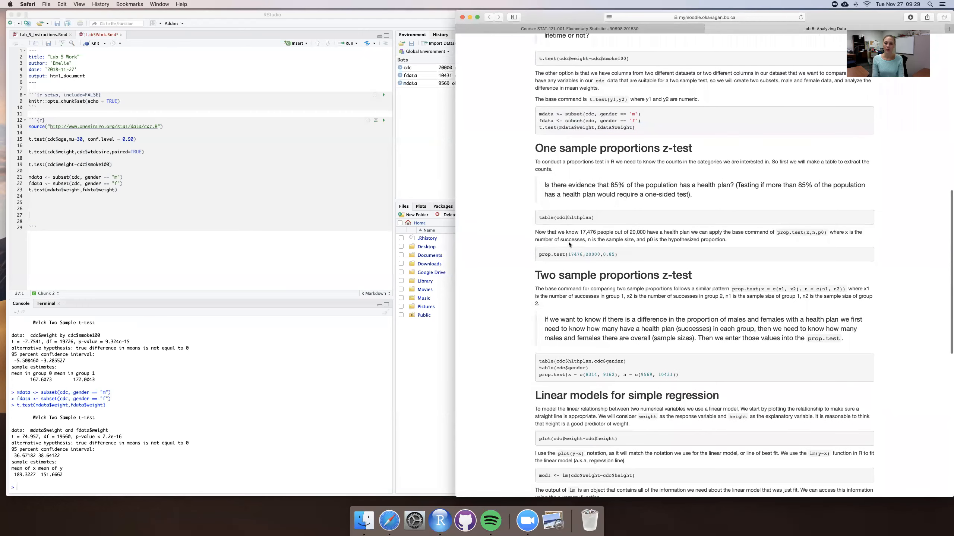
scroll(535, 192, "down", 1)
scroll(535, 190, "down", 1)
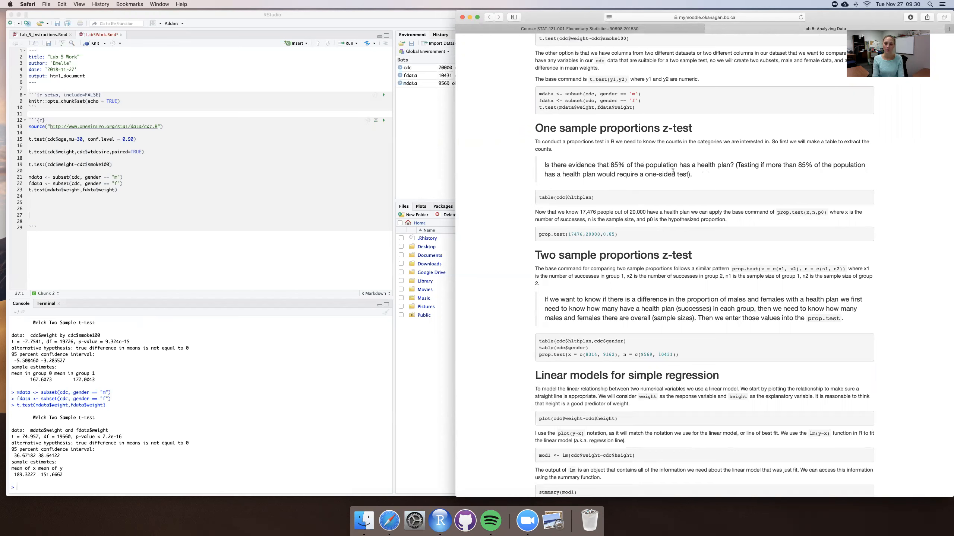
scroll(584, 176, "down", 2)
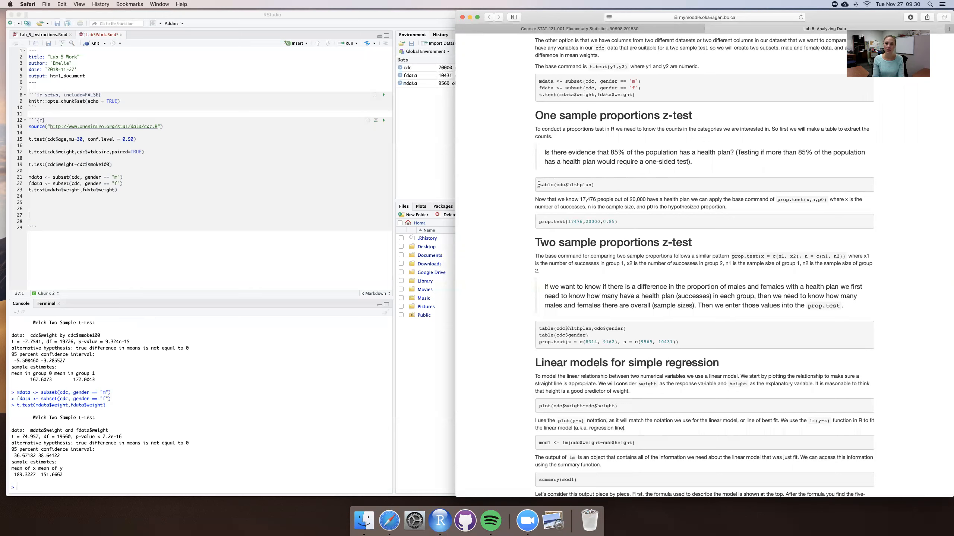
left_click_drag(539, 184, 597, 184)
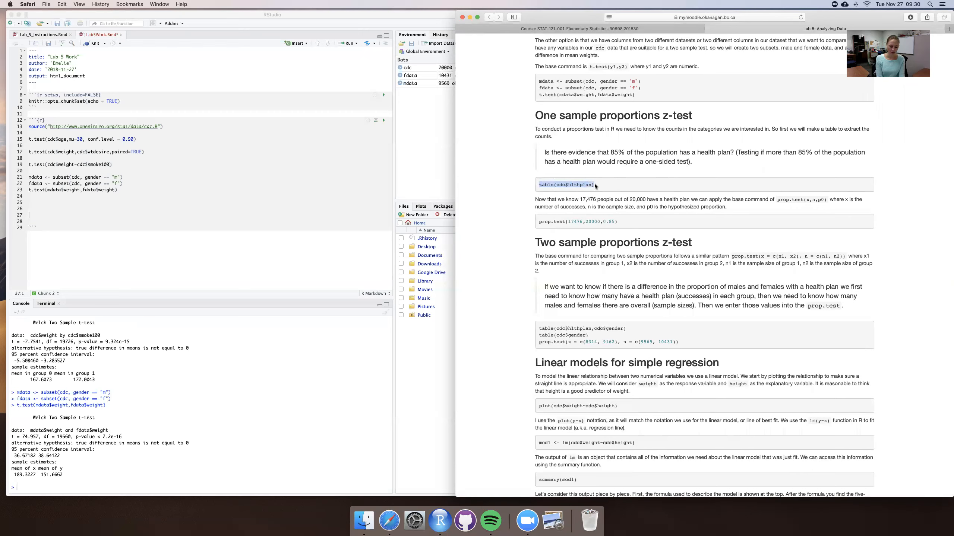
left_click(70, 203)
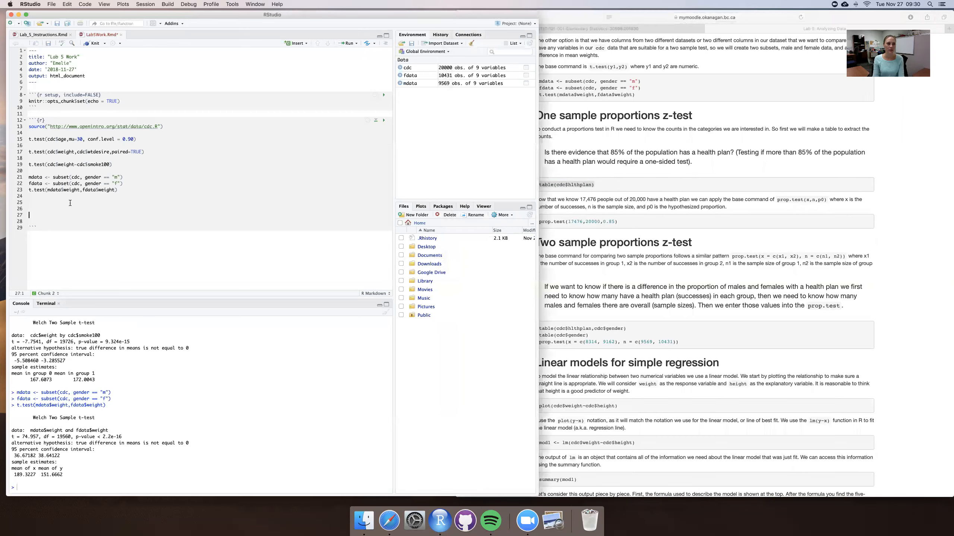
key("super+v")
key("super+Return")
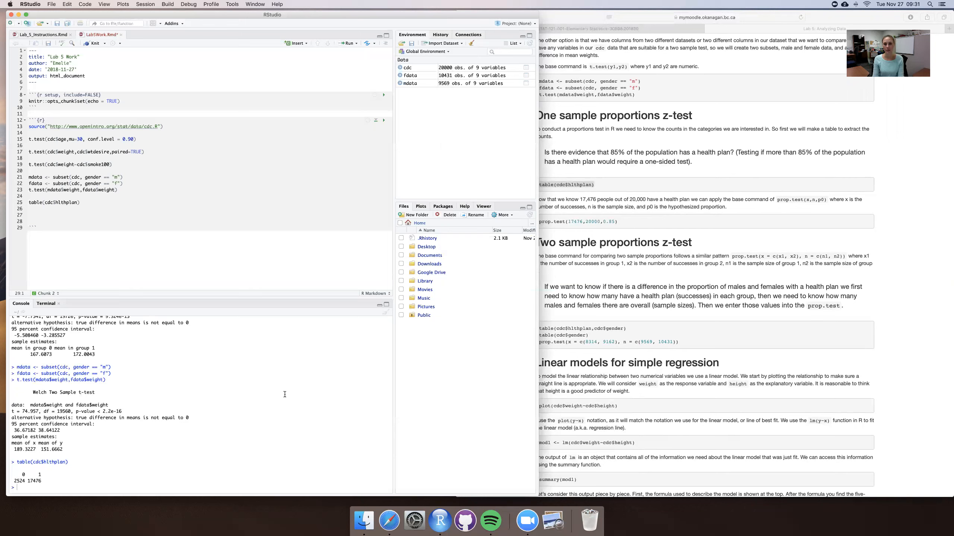
- Copy prop.test(17476,20000,0.85) from the lab page into the line directly below table(cdc$hlthplan) and run it
left_click(590, 230)
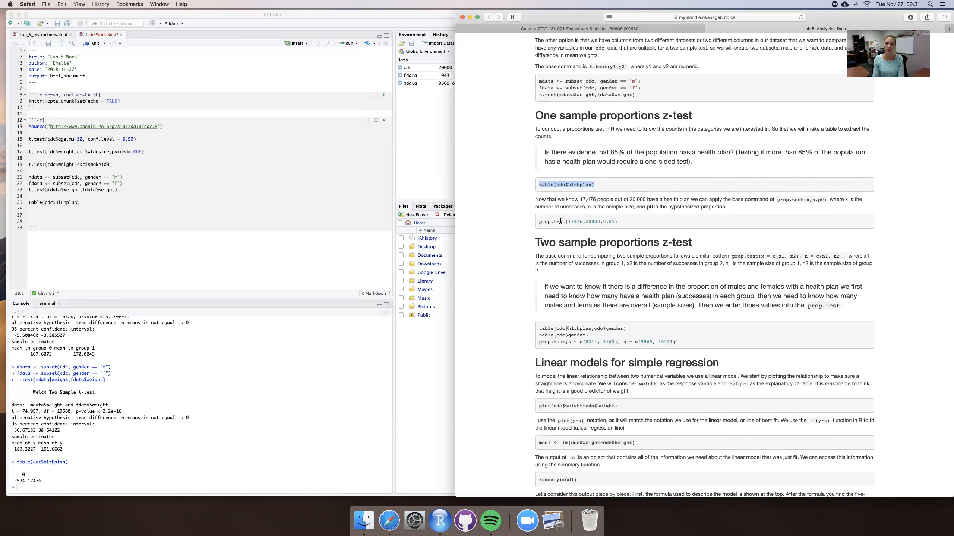
left_click_drag(541, 221, 657, 225)
key("super+c")
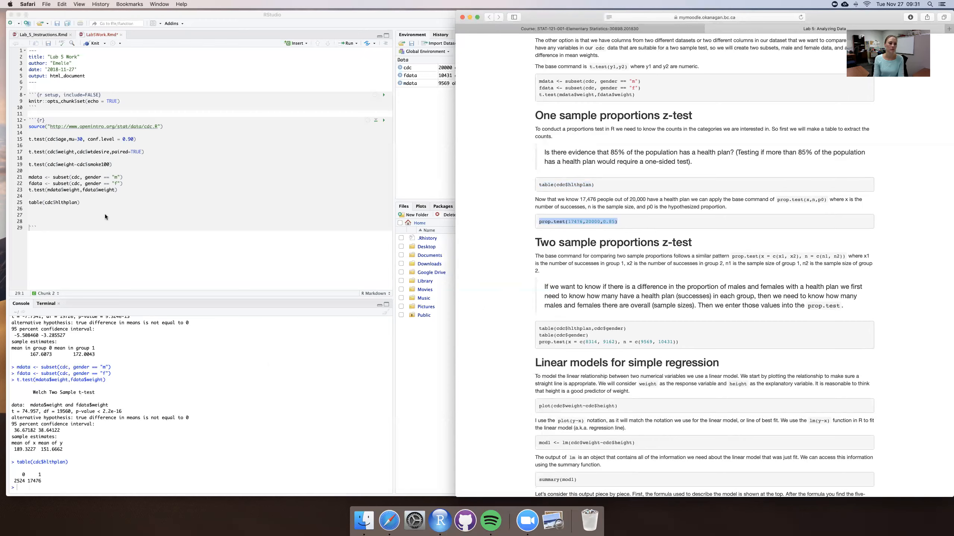
left_click(65, 213)
left_click(66, 211)
key("super+v")
key("super+Return")
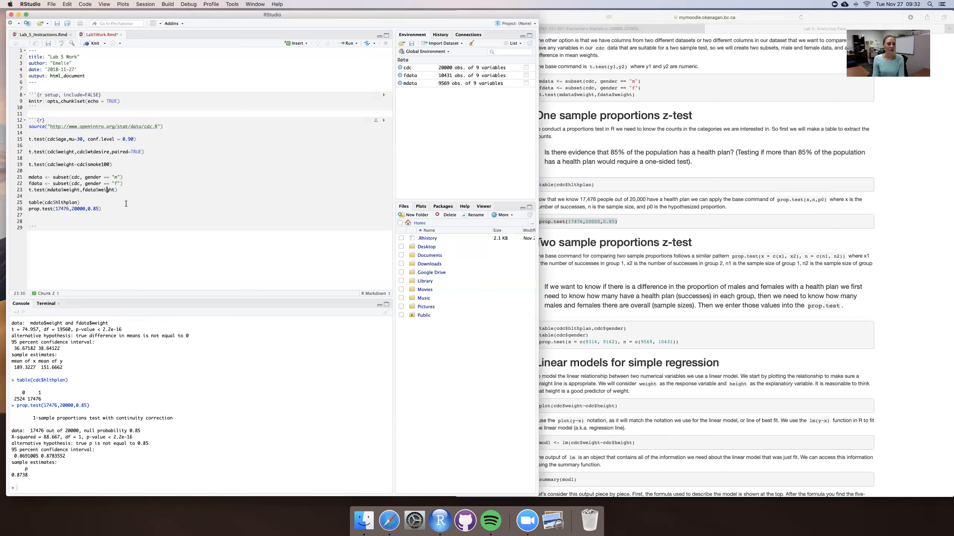
- Copy the three-line code block from the Two sample proportions z-test section into the chunk, one blank line below the one-sample prop.test
left_click(106, 213)
key("Return")
key("Return")
left_click(629, 279)
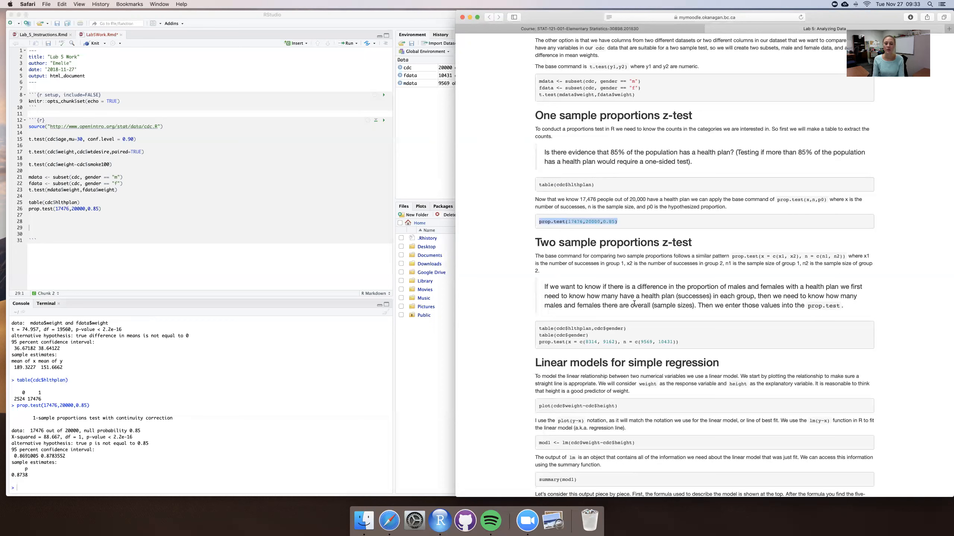
left_click_drag(541, 328, 621, 329)
double_click(544, 329)
left_click(541, 328)
left_click_drag(538, 328, 690, 342)
key("super+c")
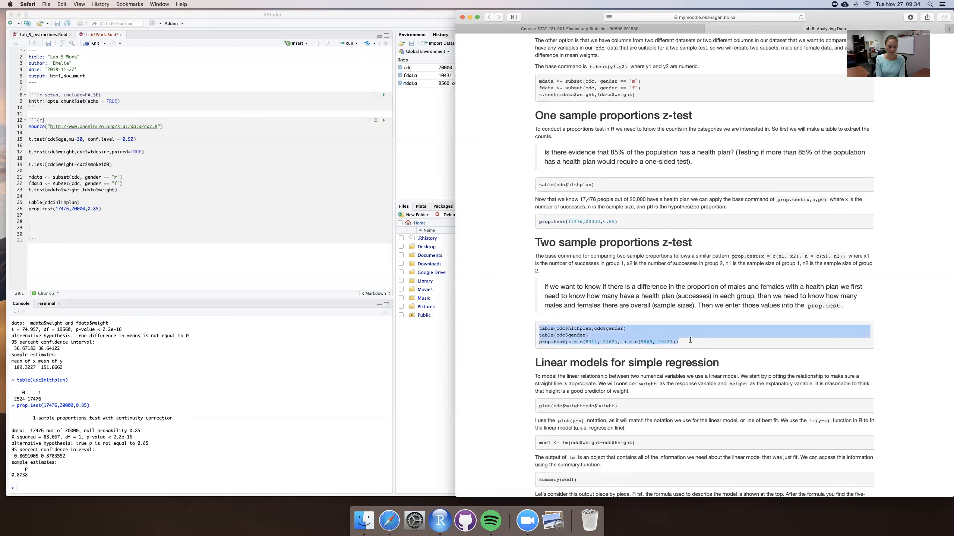
left_click(39, 221)
key("super+v")
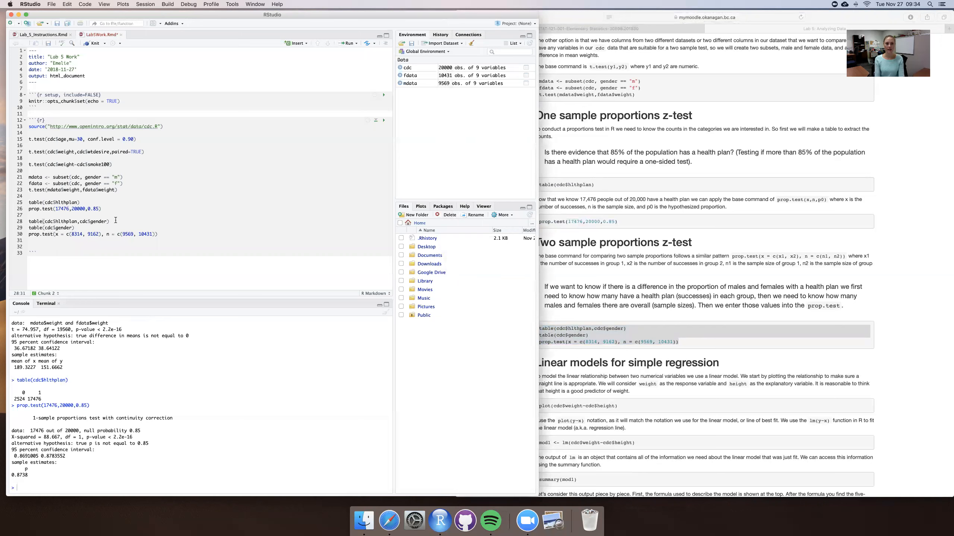
- Run table(cdc$hlthplan,cdc$gender) and table(cdc$gender) from the chunk
key("super+Return")
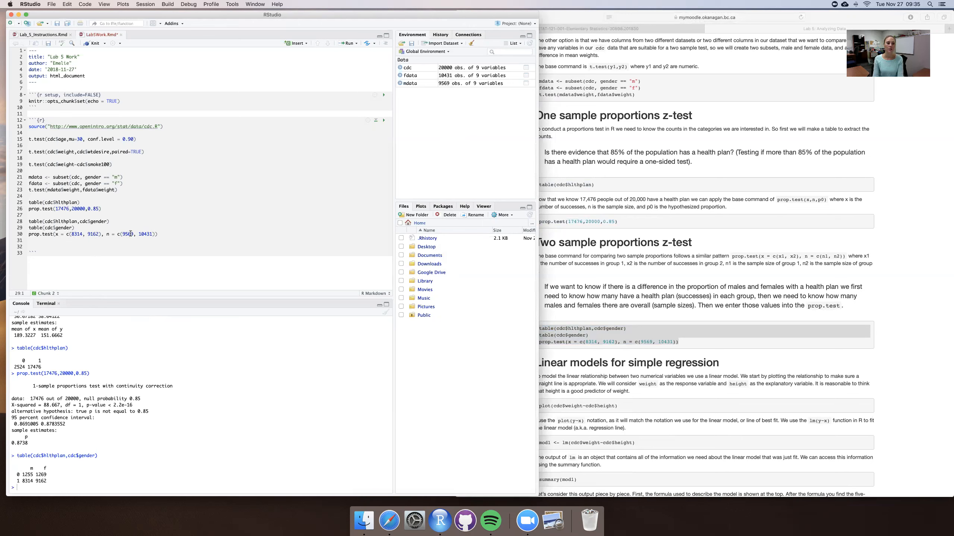
left_click(87, 228)
key("super+Return")
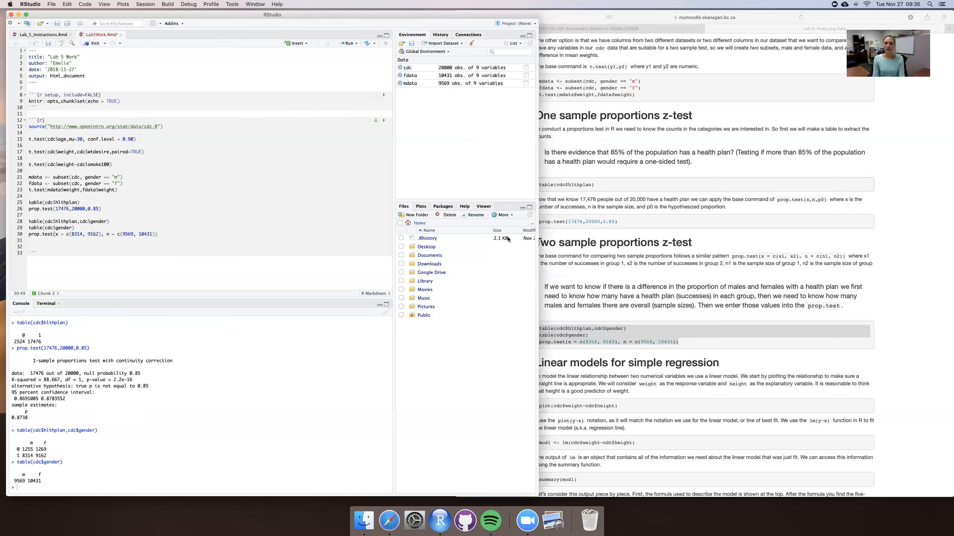
- Copy the command plot(cdc$weight~cdc$height) from the Linear models for simple regression section of the lab page
left_click(613, 256)
scroll(514, 244, "down", 2)
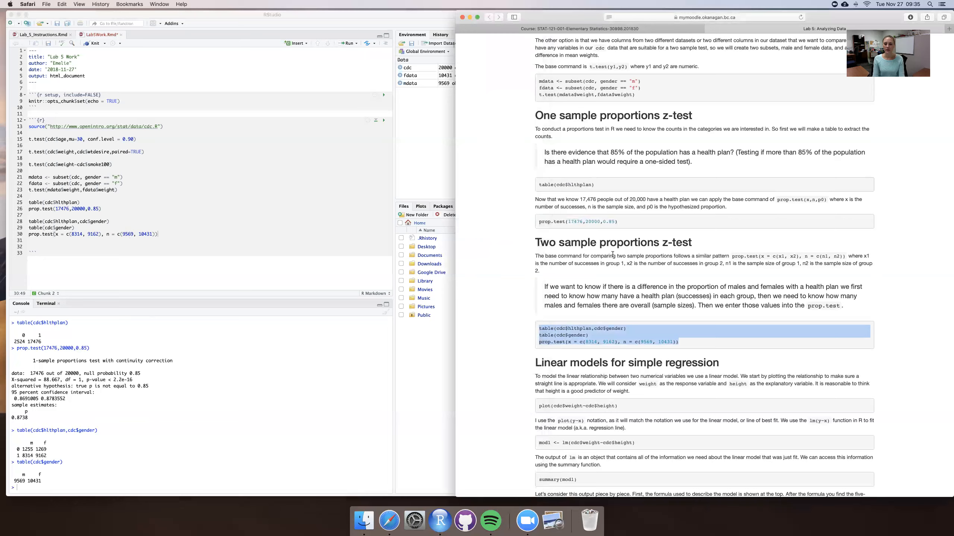
scroll(514, 244, "down", 10)
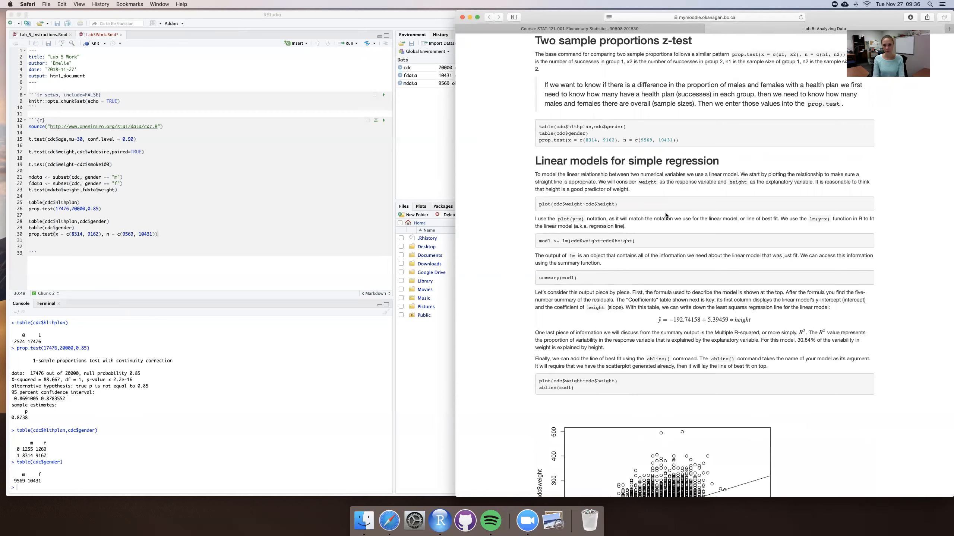
scroll(665, 215, "down", 1)
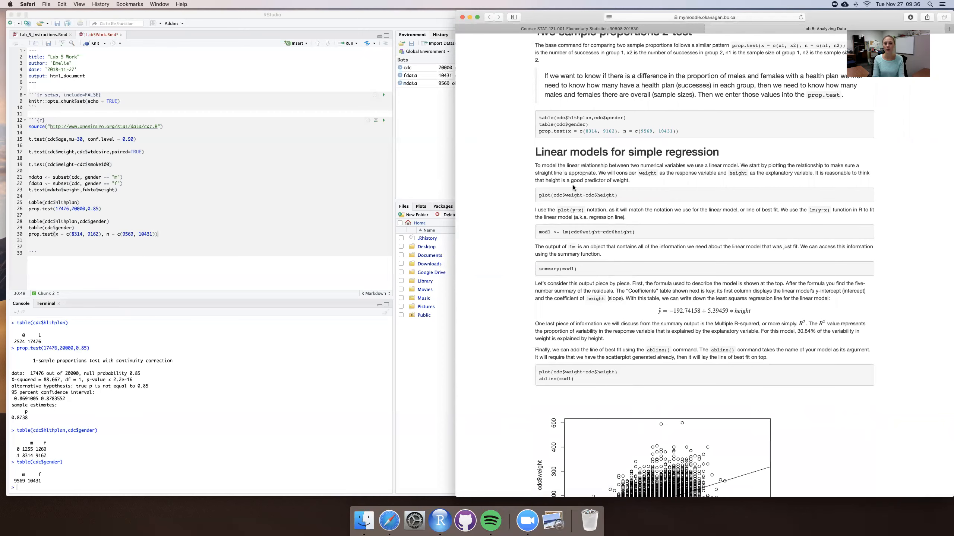
scroll(573, 185, "down", 1)
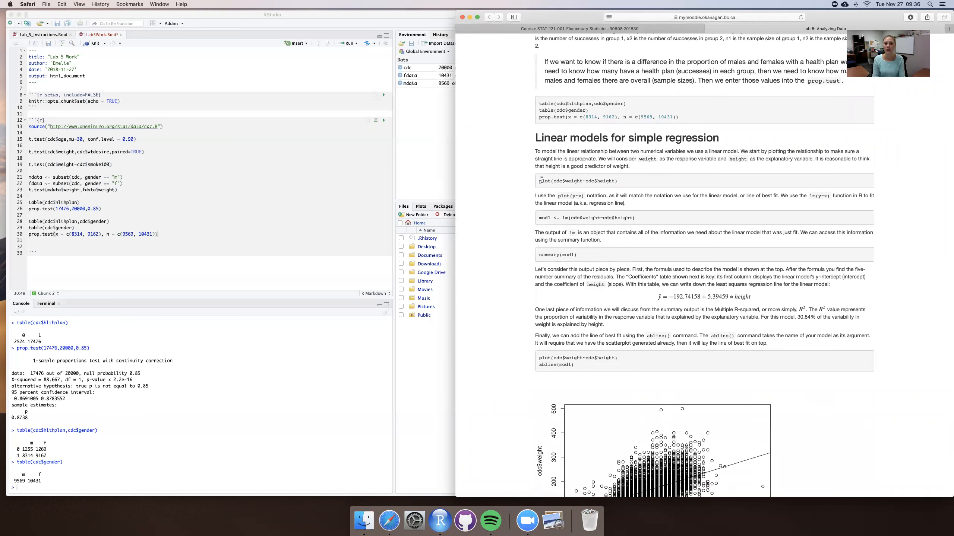
left_click_drag(540, 180, 634, 183)
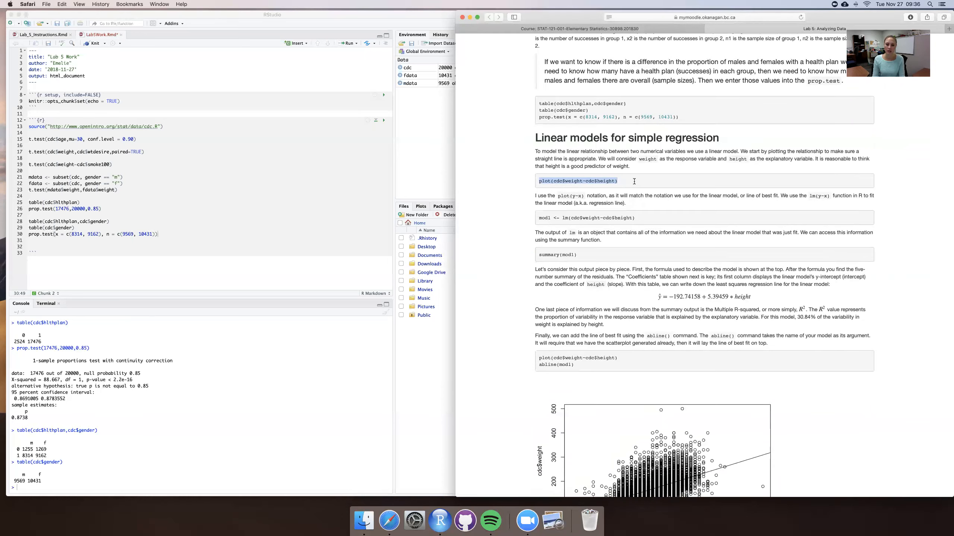
key("super+c")
left_click(652, 187)
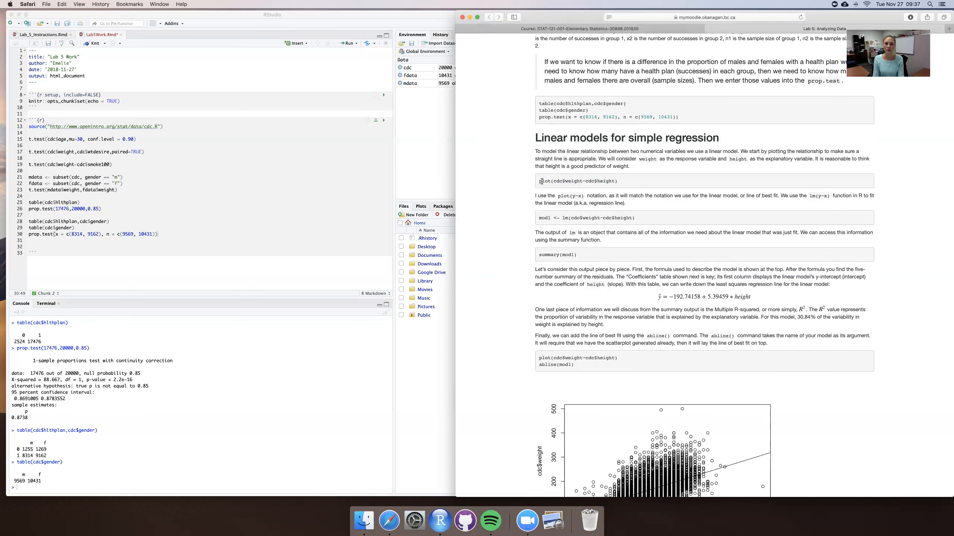
triple_click(648, 181)
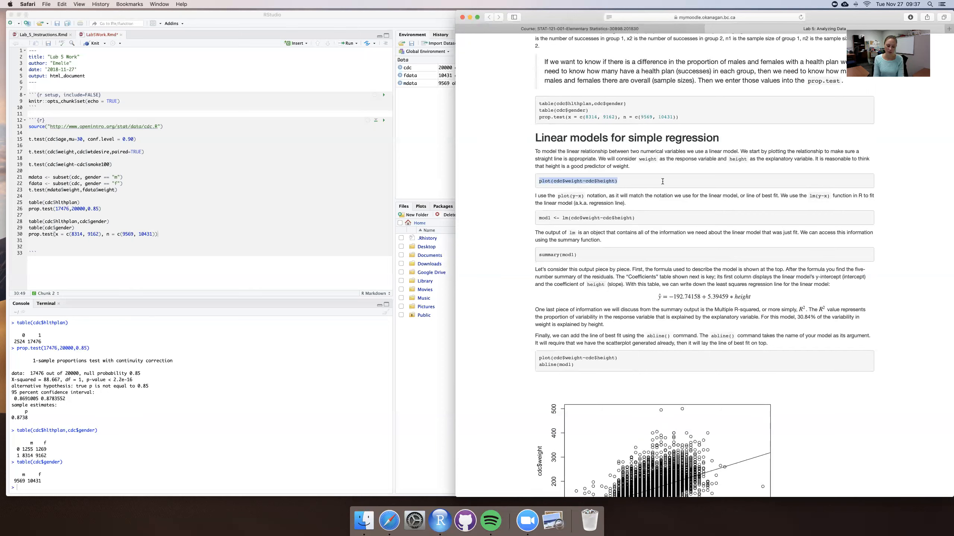
- Paste the copied weight-height plot command into the chunk, one blank line below the two-sample prop.test, and run it
left_click(177, 237)
key("Return")
key("Return")
key("super+v")
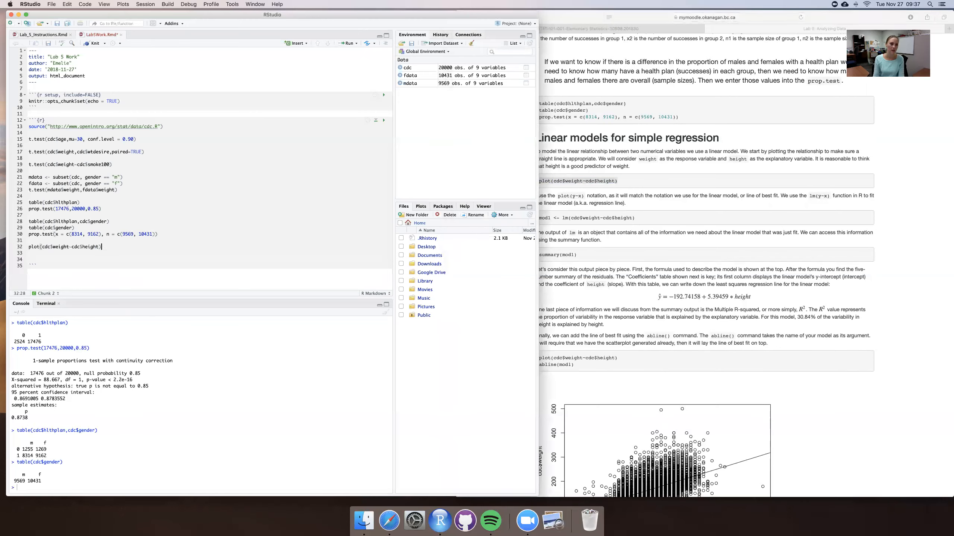
key("super+Return")
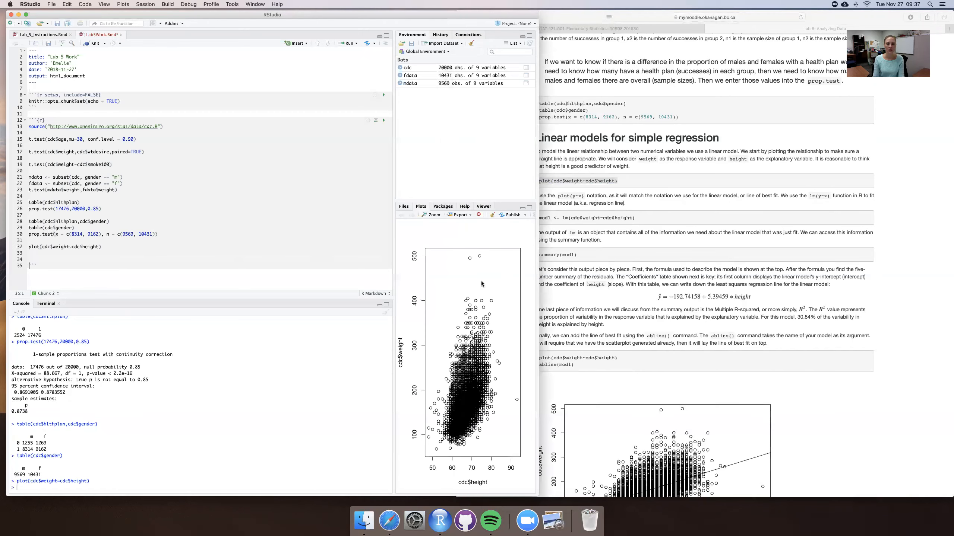
- Widen the RStudio window and its plot pane to enlarge the weight-height scatterplot
left_click_drag(539, 297, 702, 298)
left_click_drag(557, 297, 340, 271)
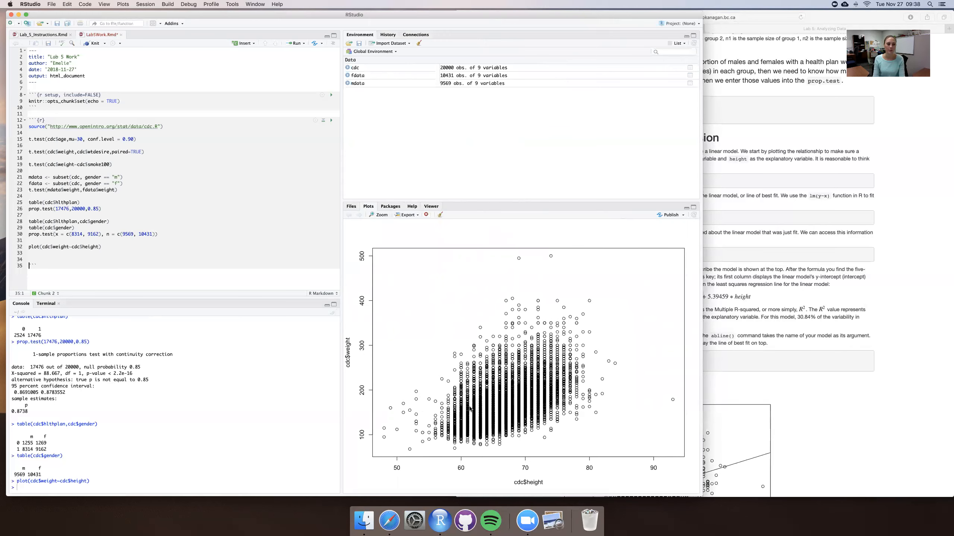
- Copy mod1 <- lm(cdc$weight~cdc$height) from the lab page into the chunk, one blank line below the plot command
left_click(843, 327)
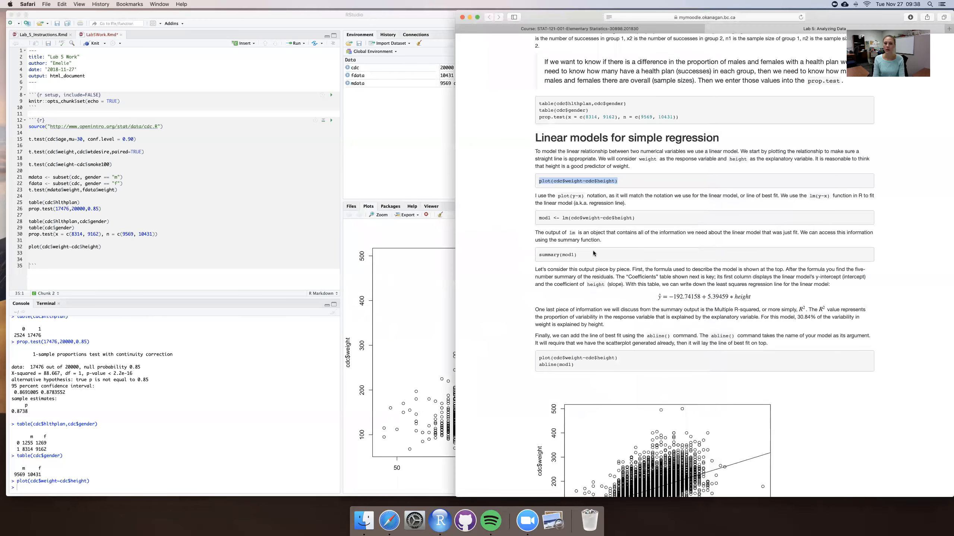
left_click(566, 219)
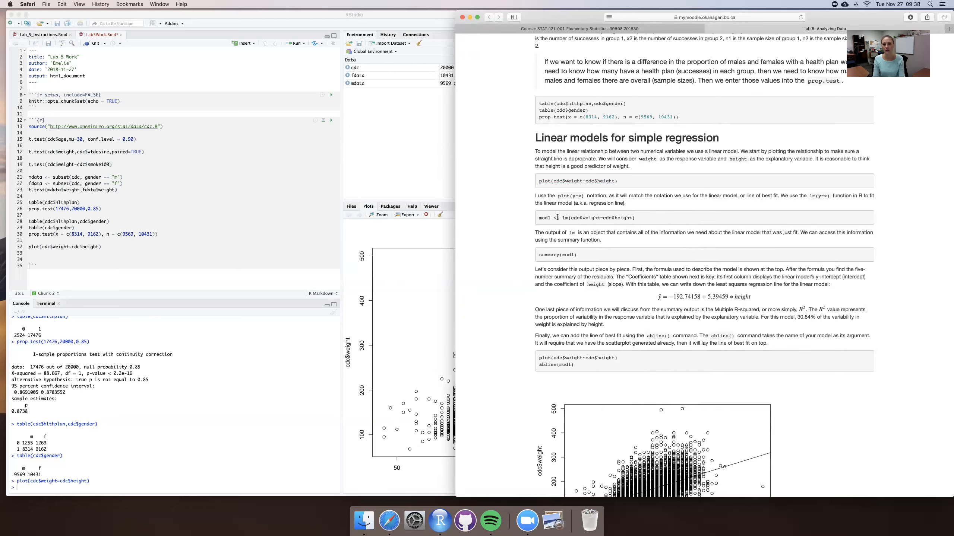
left_click_drag(539, 218, 646, 220)
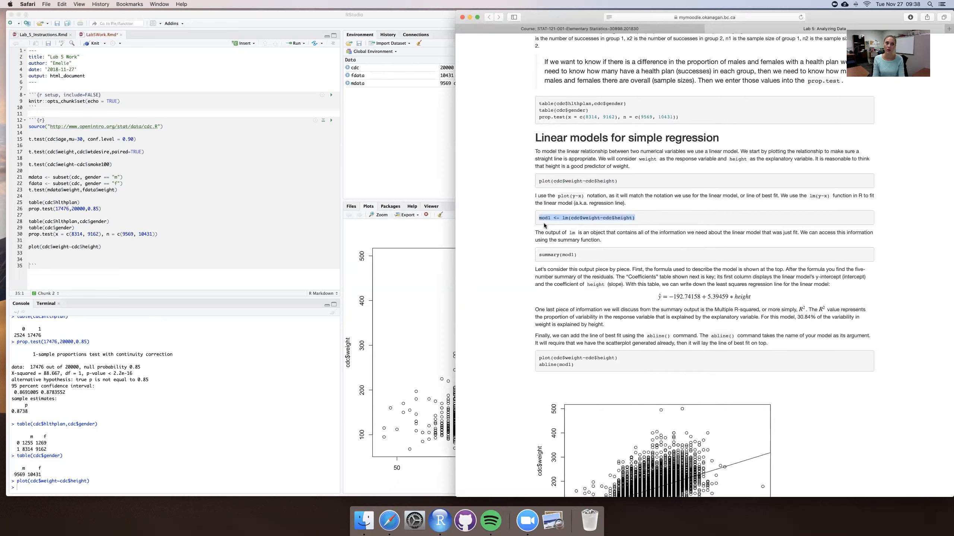
left_click(121, 252)
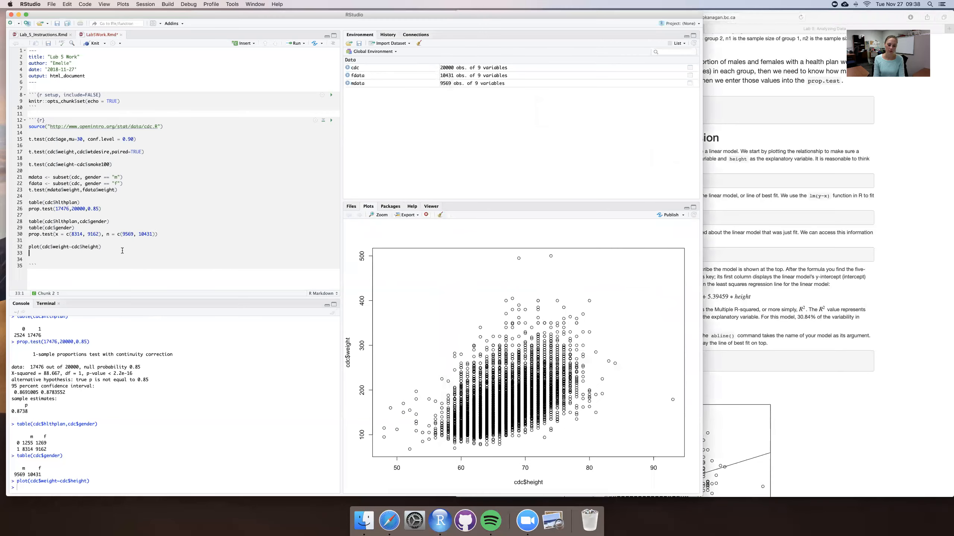
key("Return")
key("super+v")
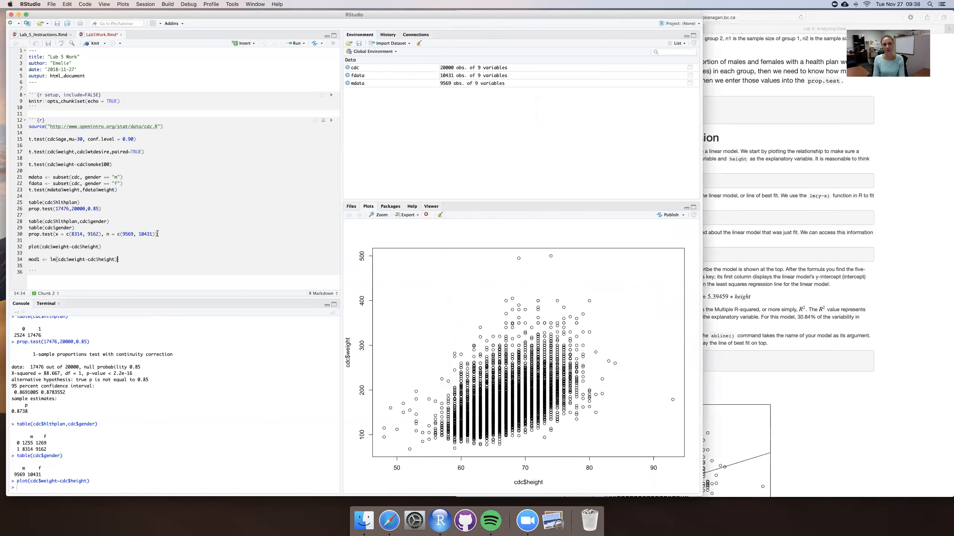
- Run the mod1 linear model line from the chunk and inspect the model's components in the environment
left_click(847, 216)
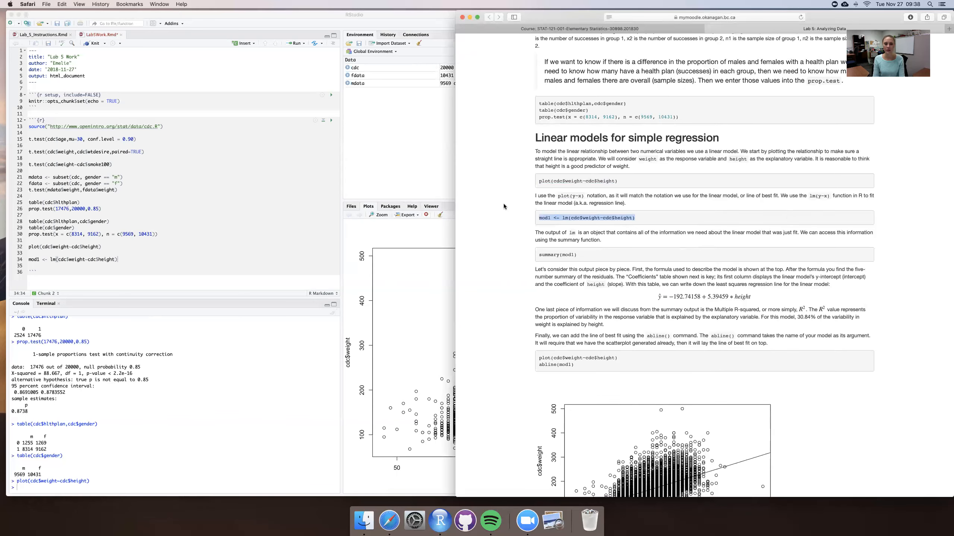
left_click(549, 219)
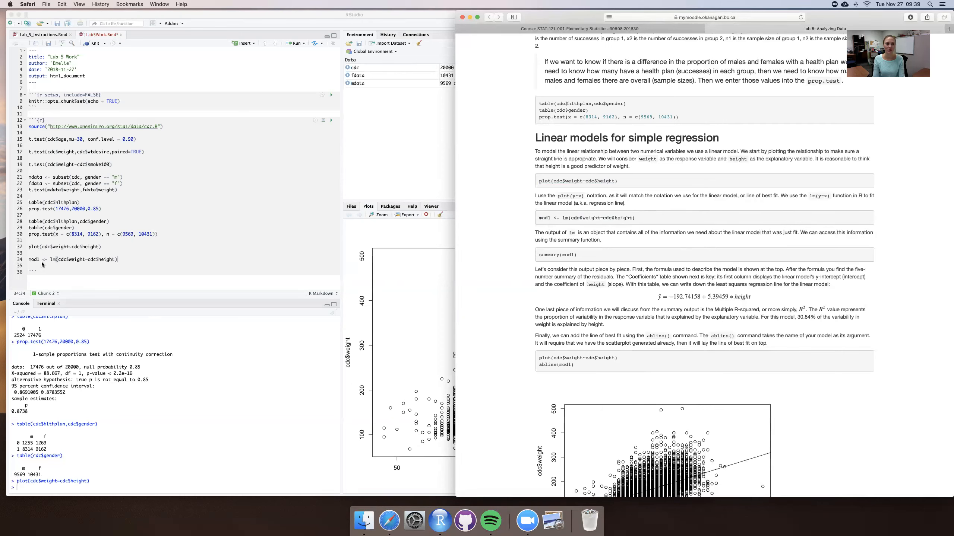
left_click(126, 256)
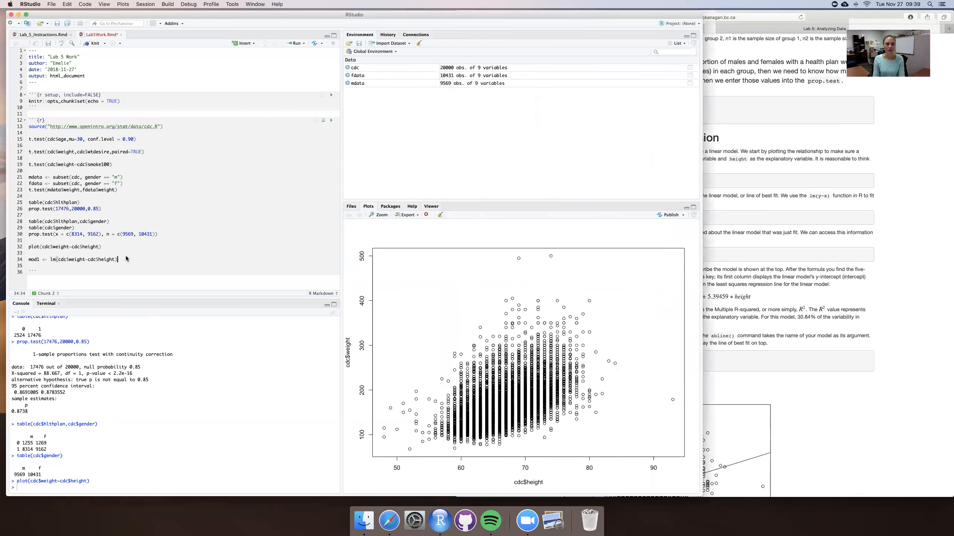
key("super+Return")
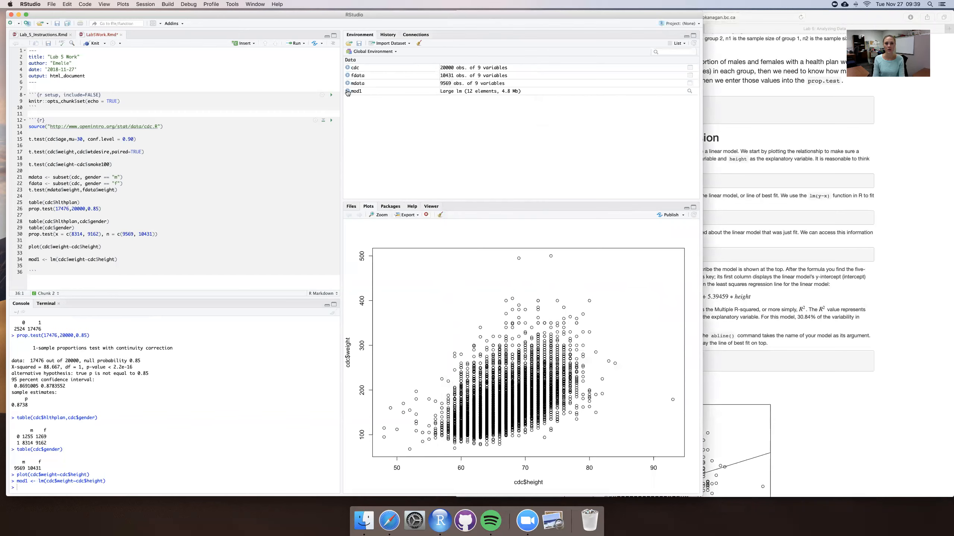
left_click(348, 91)
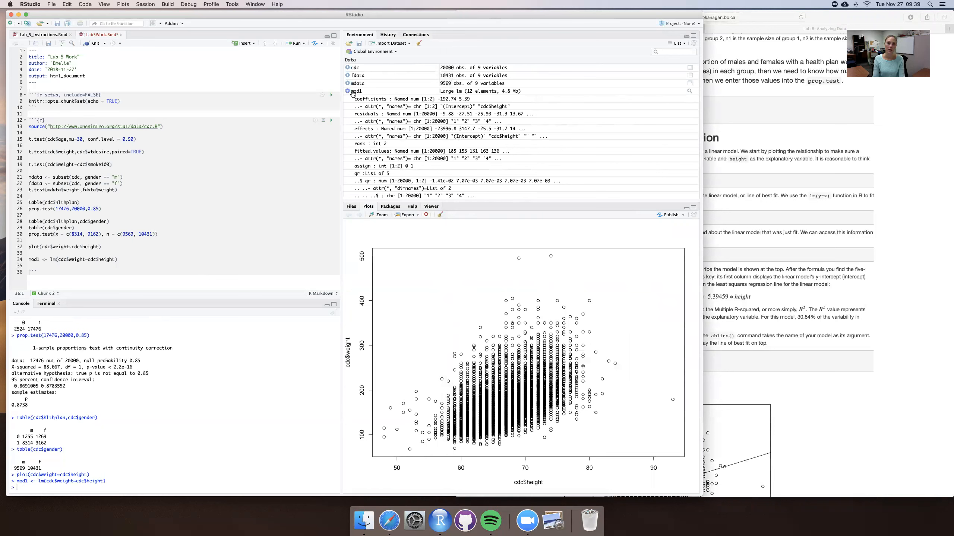
left_click(347, 91)
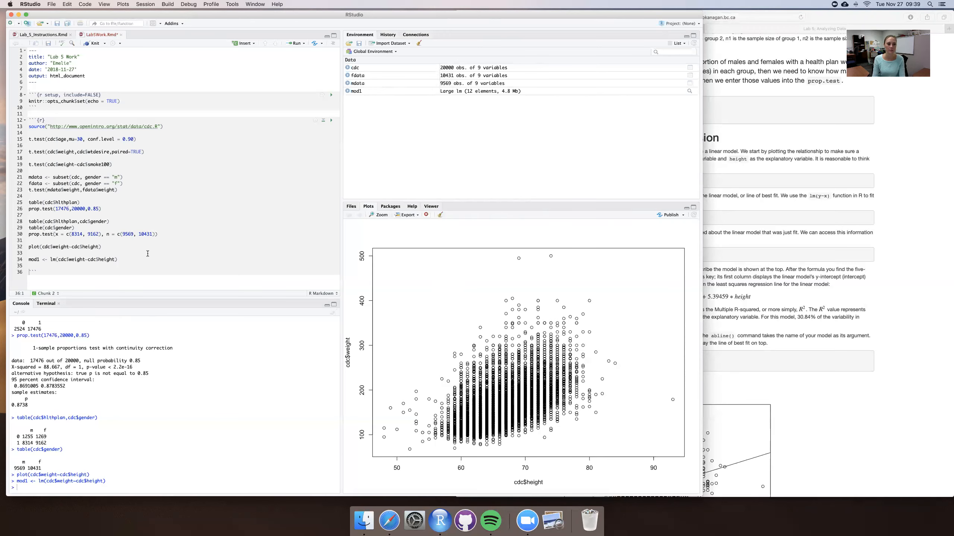
- Copy summary(mod1) from the lab page to the line directly below the mod1 assignment and run it
left_click(751, 209)
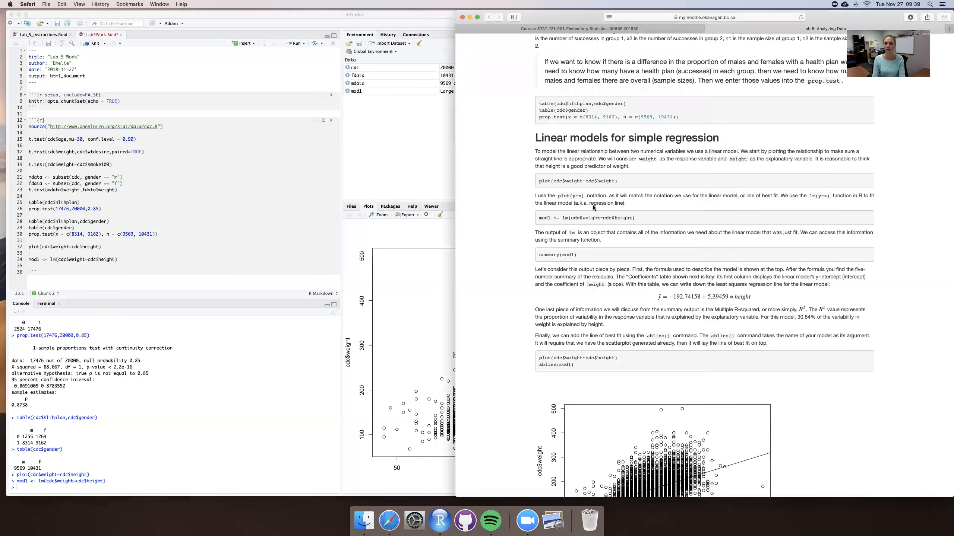
scroll(533, 200, "down", 3)
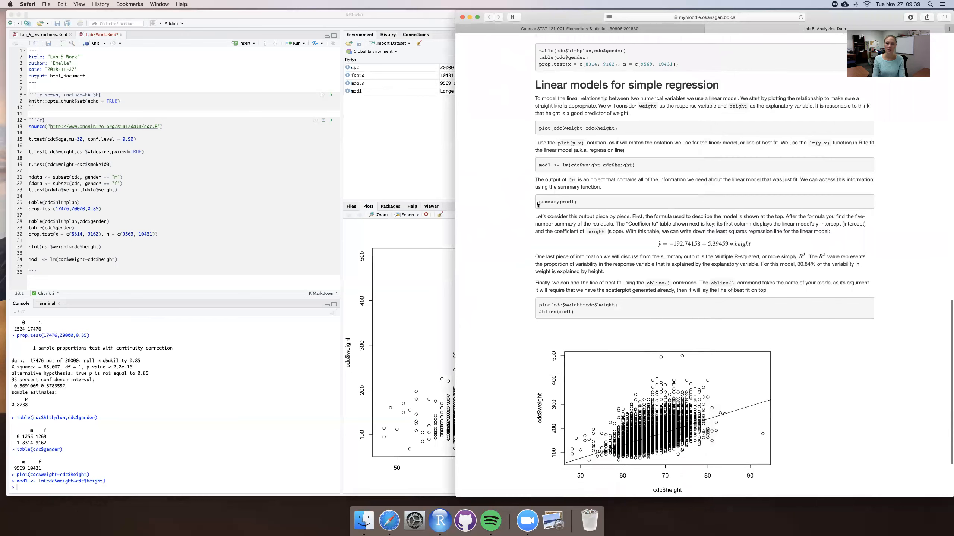
left_click_drag(539, 202, 581, 203)
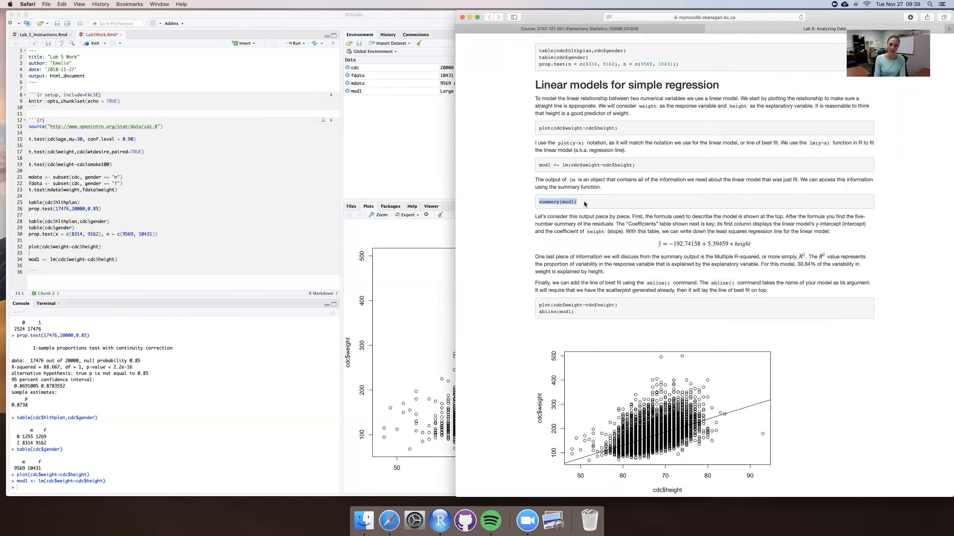
left_click(130, 259)
left_click(130, 259)
key("Return")
key("super+v")
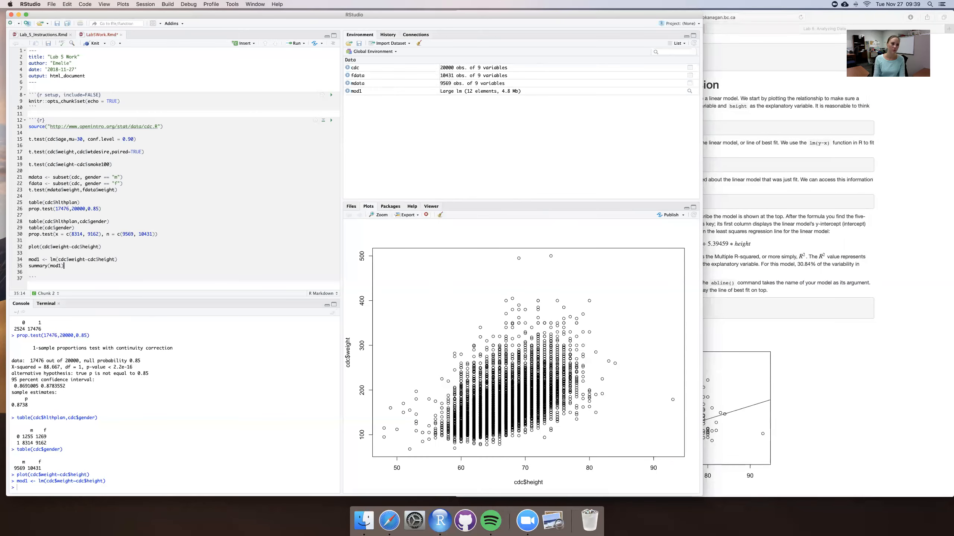
key("super+Return")
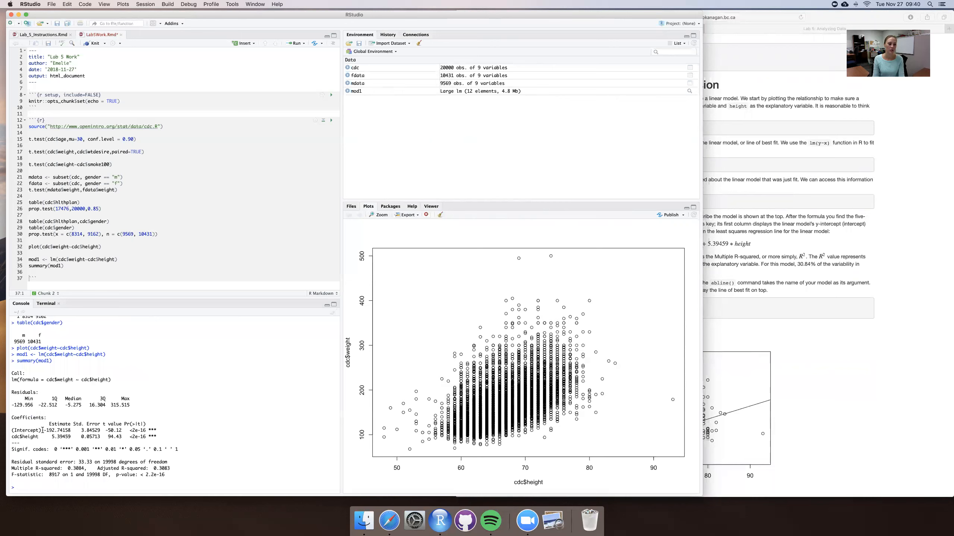
- Examine the intercept estimate, height slope estimate and Multiple R-squared in the console's model summary
left_click_drag(44, 431, 71, 430)
left_click_drag(52, 436, 71, 438)
left_click(59, 431)
left_click_drag(11, 468, 84, 470)
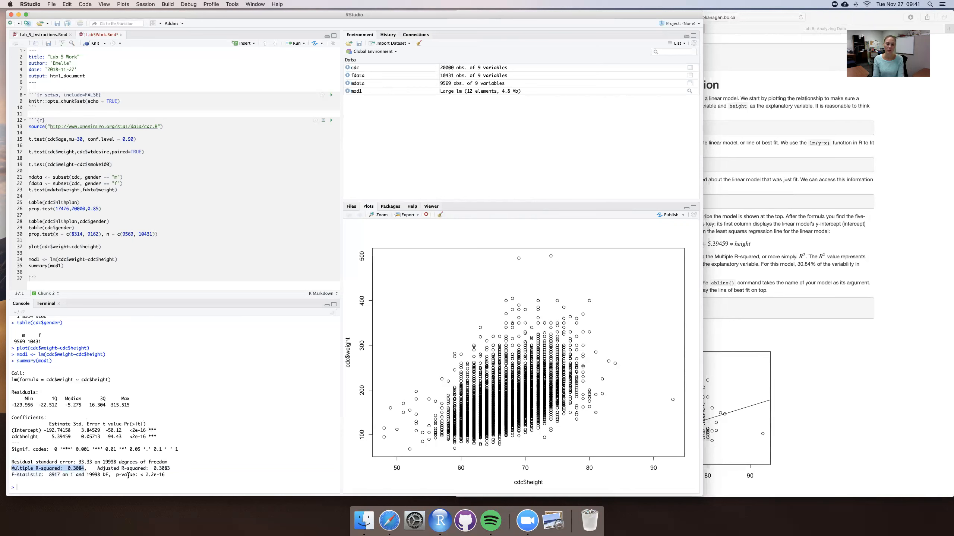
left_click(86, 467)
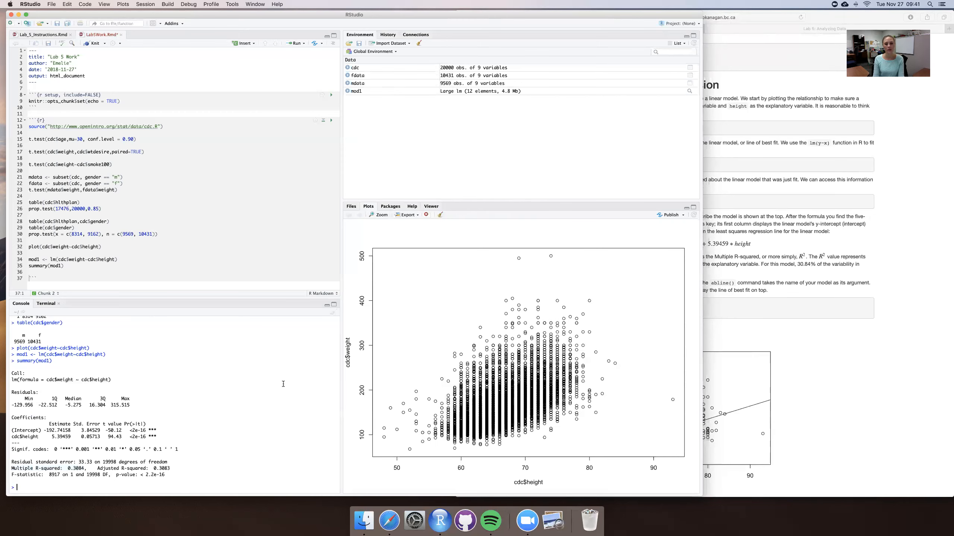
left_click(753, 326)
scroll(600, 263, "down", 2)
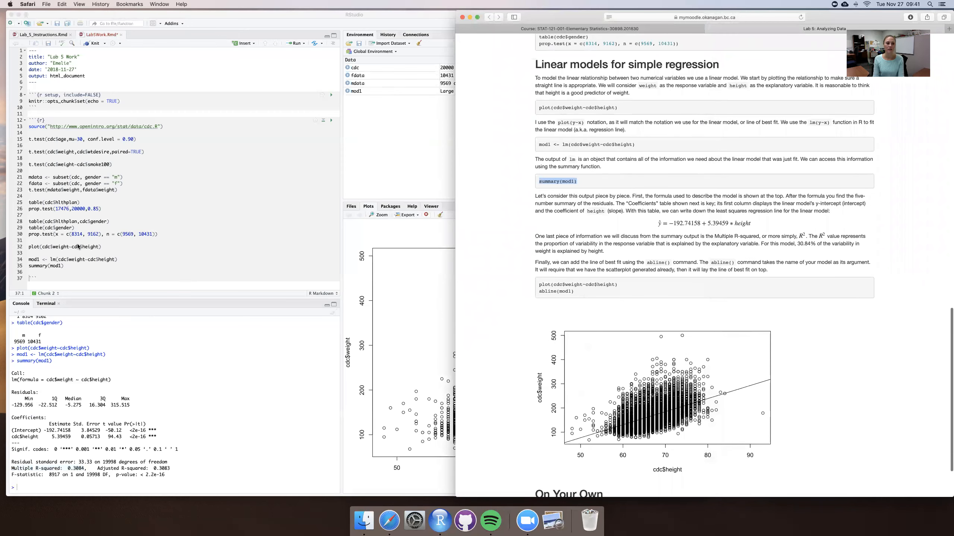
left_click(60, 252)
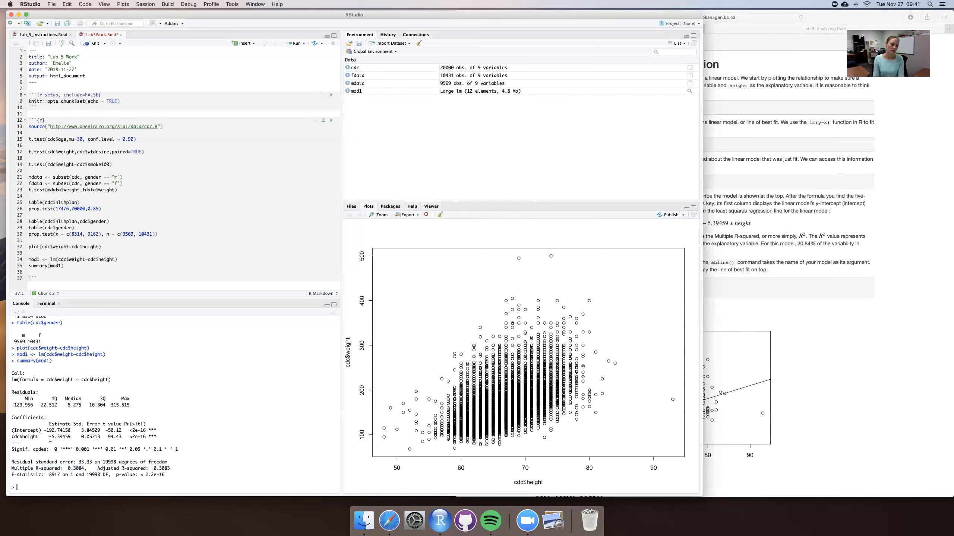
left_click_drag(51, 439, 86, 469)
left_click(67, 437)
- Copy the lines plot(cdc$weight~cdc$height) and abline(mod1) from the lab page into the chunk, one blank line below summary(mod1)
left_click(141, 267)
left_click(819, 240)
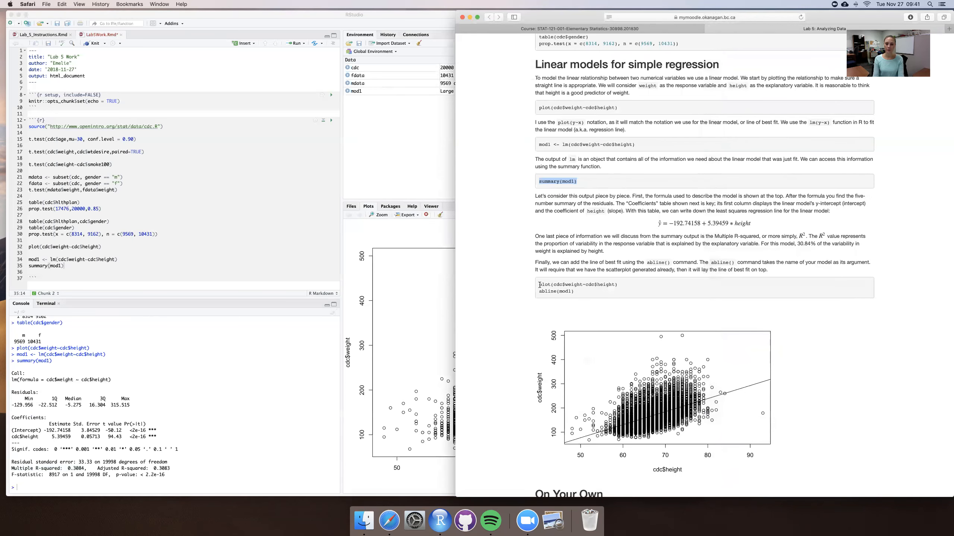
left_click_drag(540, 285, 580, 291)
key("super+c")
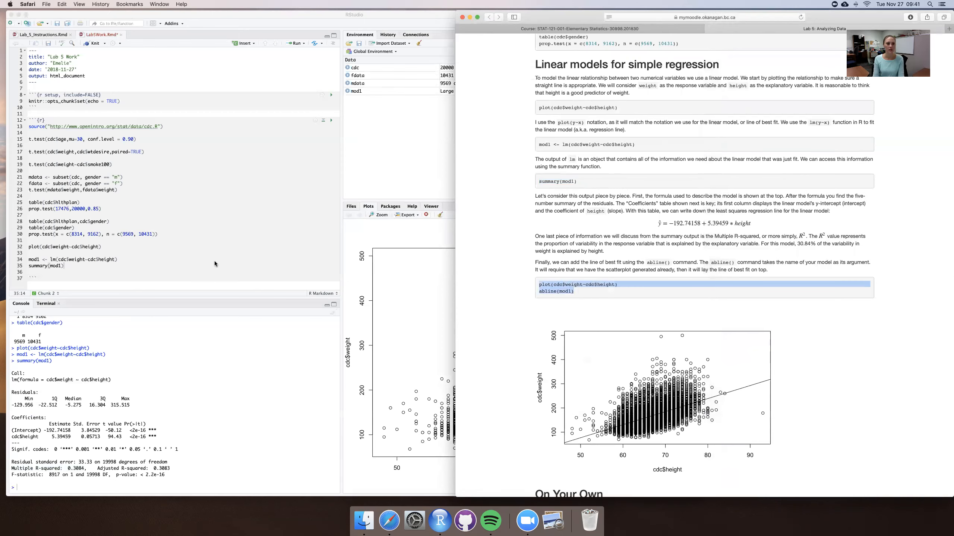
left_click(92, 276)
key("Return")
key("Return")
key("super+v")
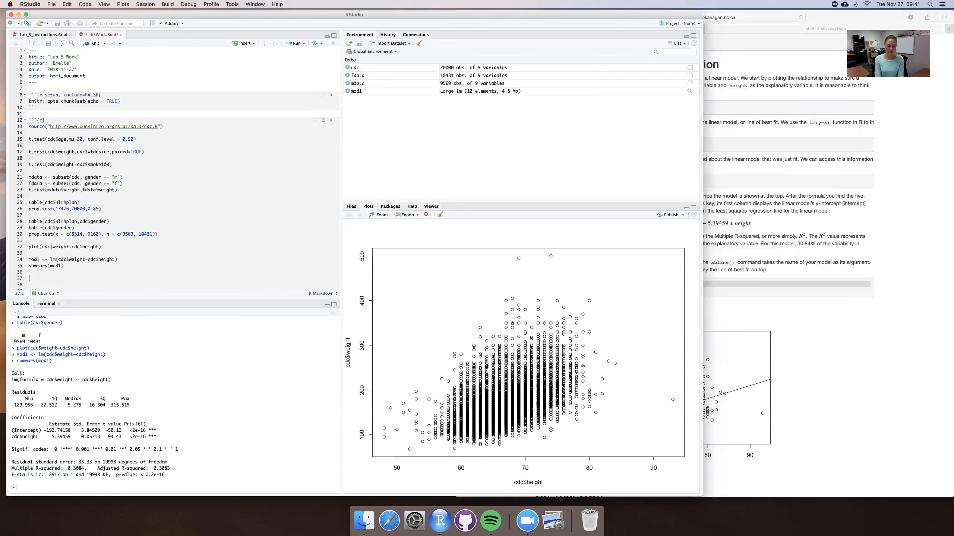
- Run the final plot command and abline(mod1) together to draw the scatterplot with its line of best fit
scroll(105, 225, "down", 1)
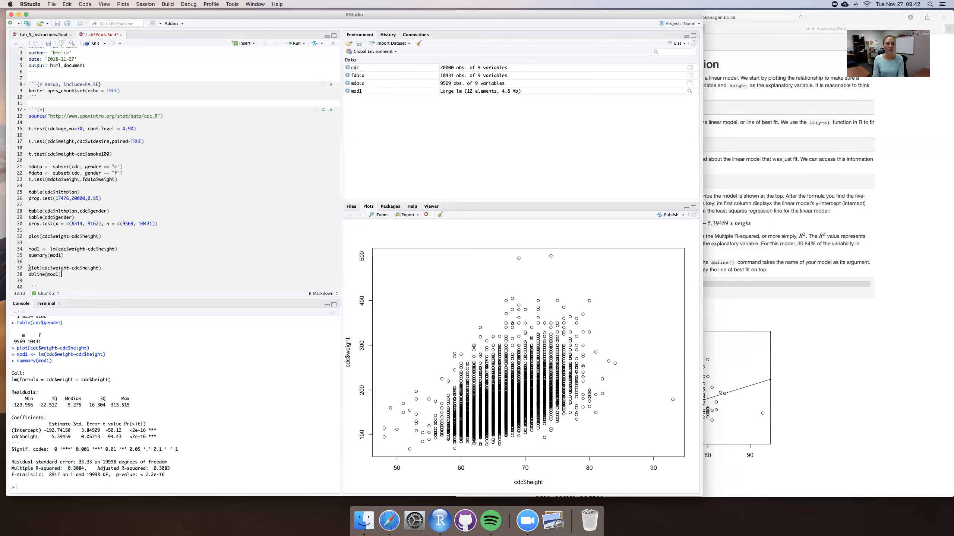
left_click_drag(29, 268, 66, 270)
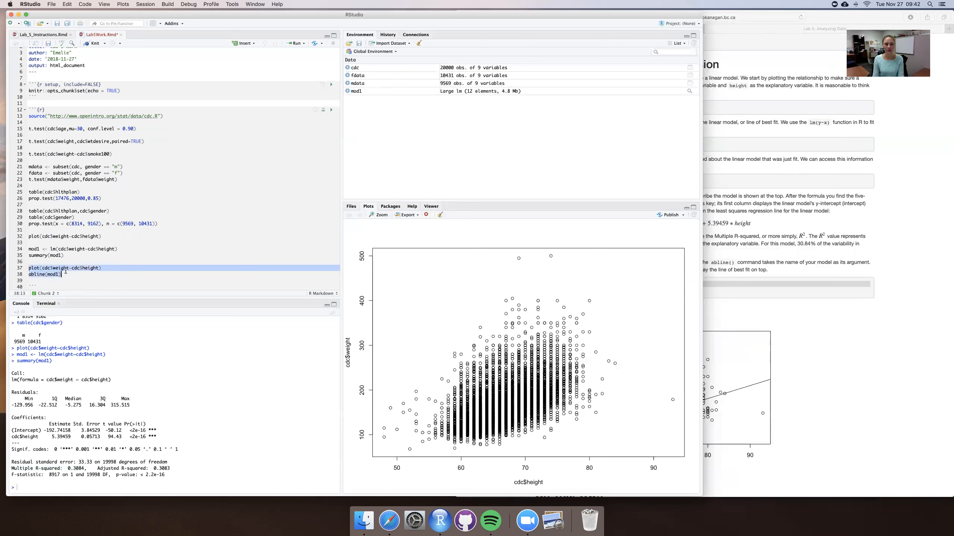
left_click(70, 276)
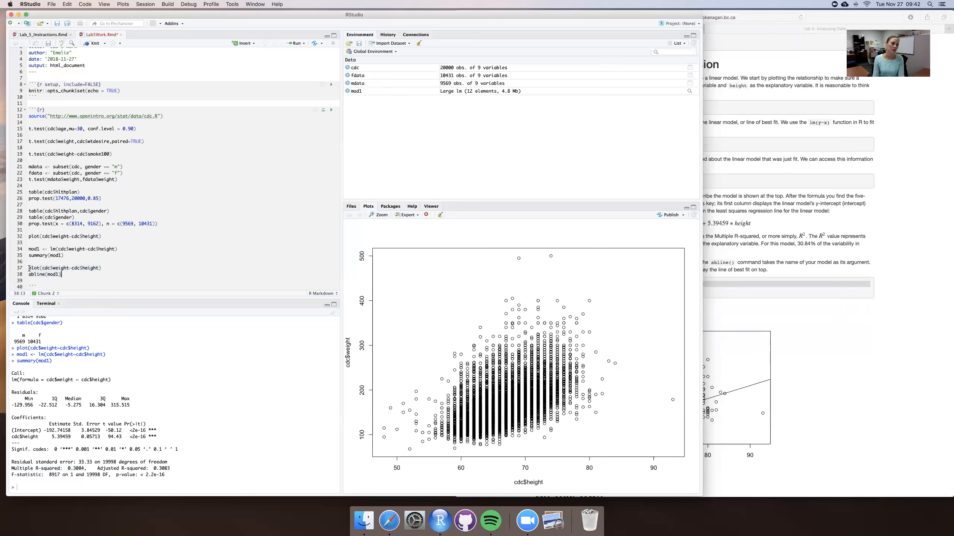
left_click_drag(29, 268, 79, 276)
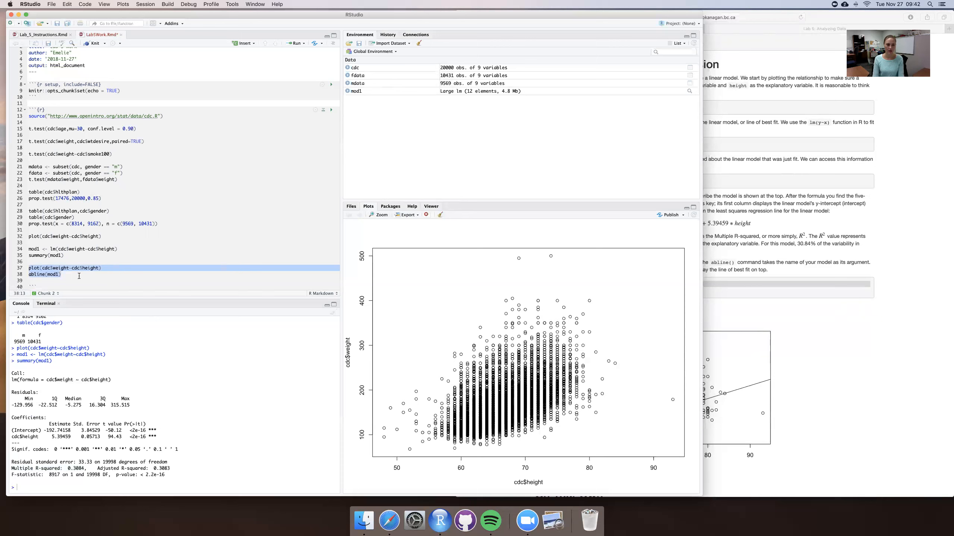
key("super+Return")
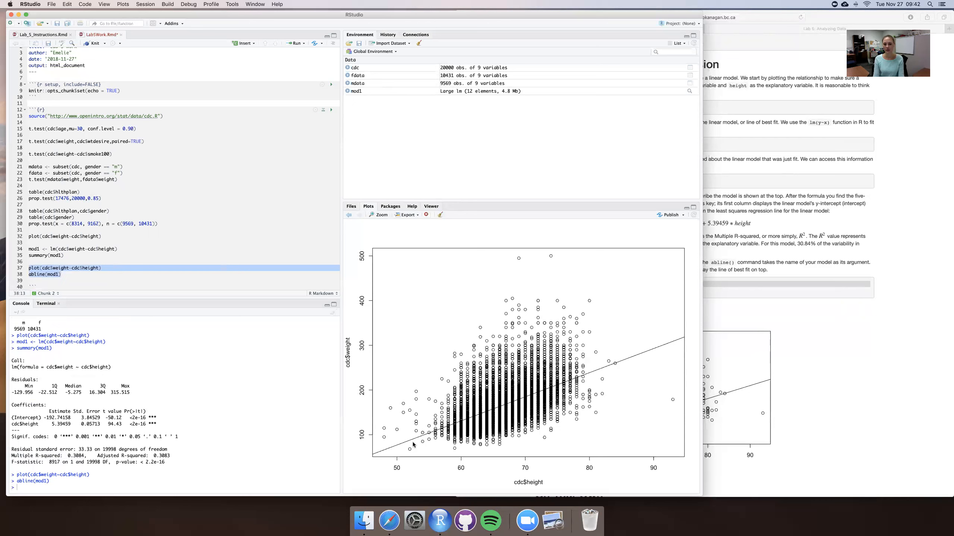
- Read the On Your Own section of the lab page for the assignment tasks and hand-in instructions
left_click(791, 299)
scroll(643, 243, "down", 5)
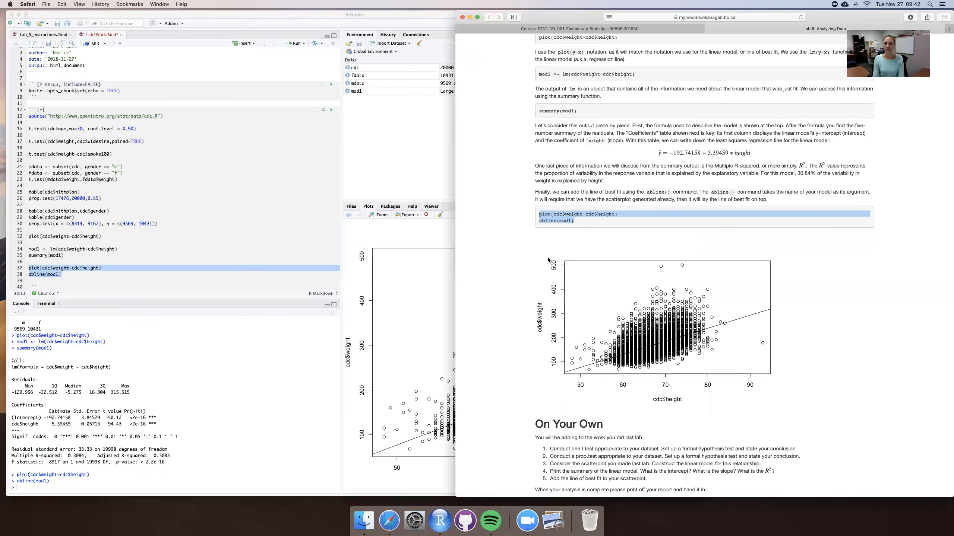
left_click(524, 250)
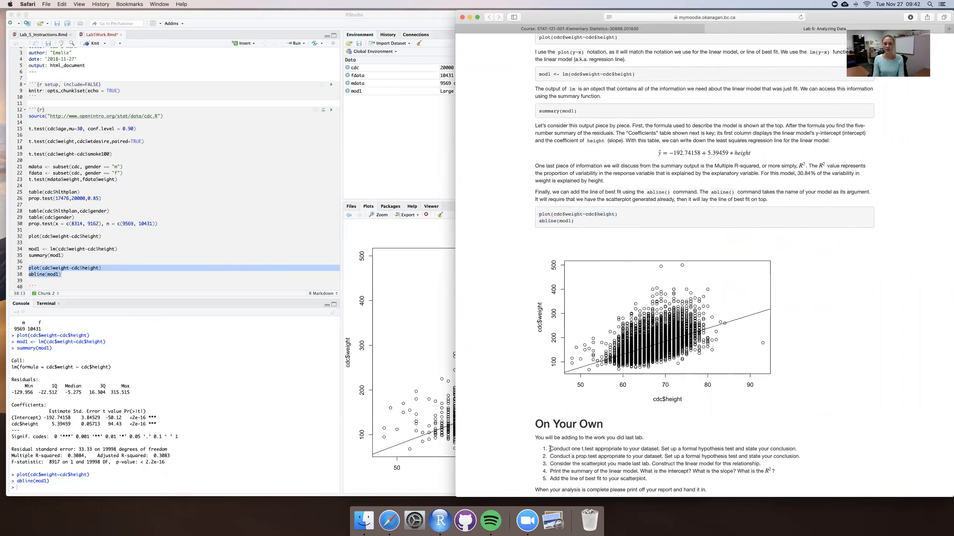
left_click_drag(550, 449, 661, 449)
left_click(670, 429)
scroll(567, 414, "down", 1)
scroll(550, 355, "down", 1)
- Knit Lab5Work.Rmd to HTML and review the rendered report down to the final regression plot
left_click(243, 200)
left_click(243, 200)
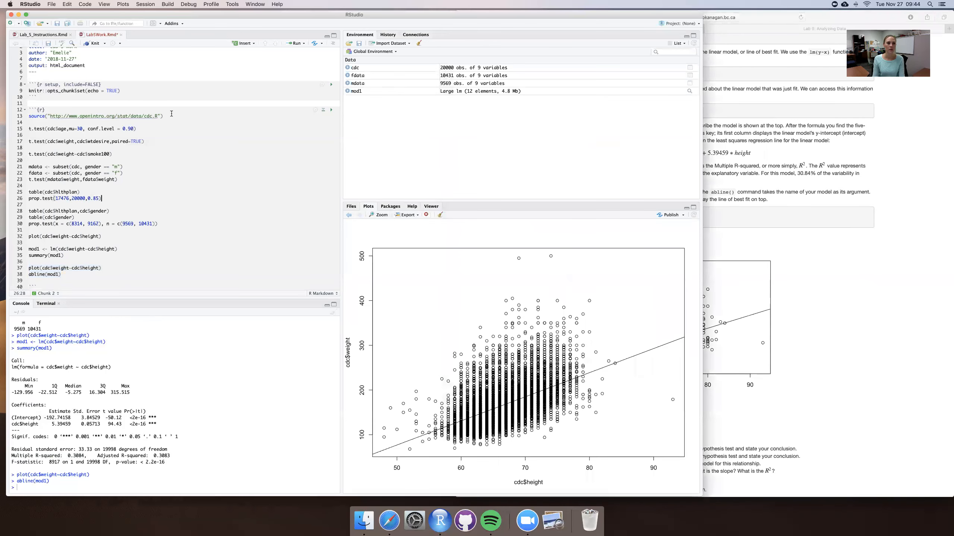
left_click(94, 44)
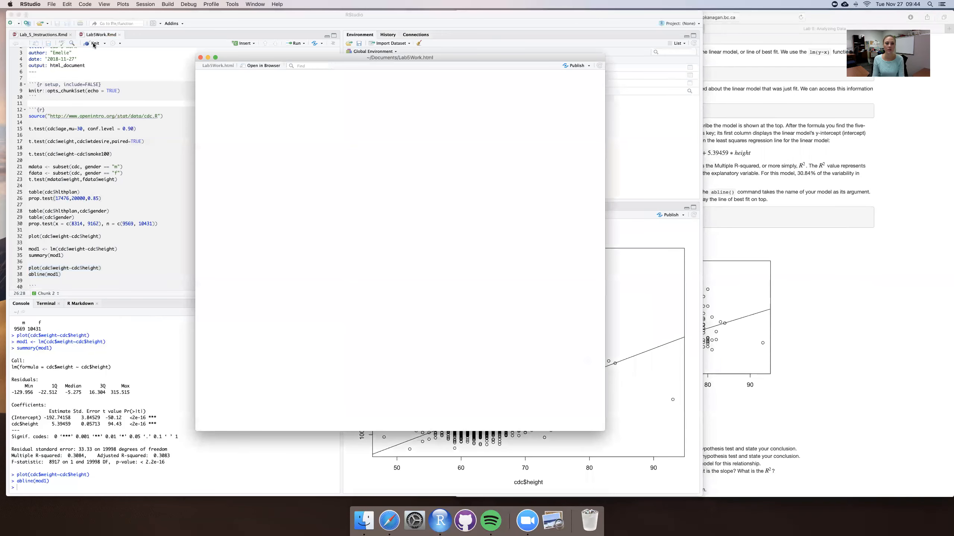
scroll(313, 216, "down", 10)
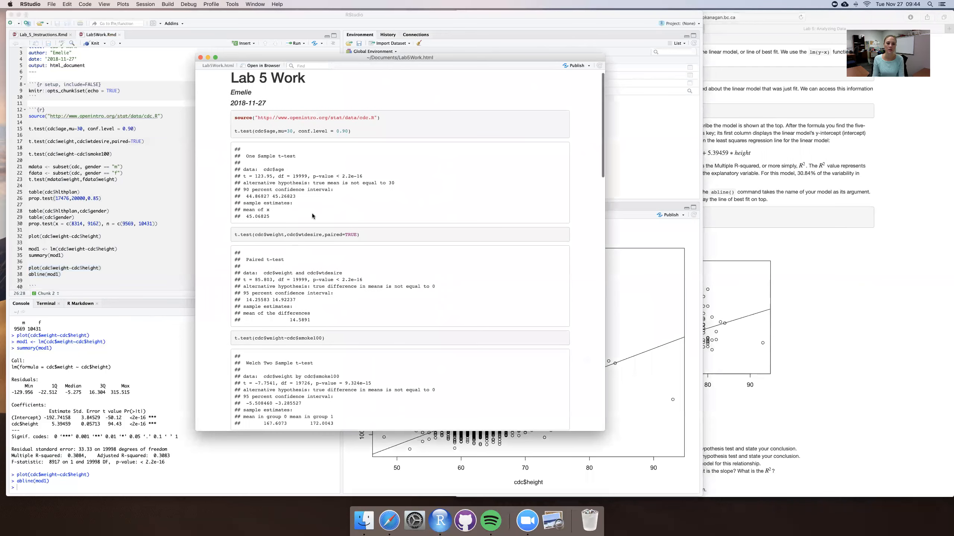
scroll(313, 216, "down", 15)
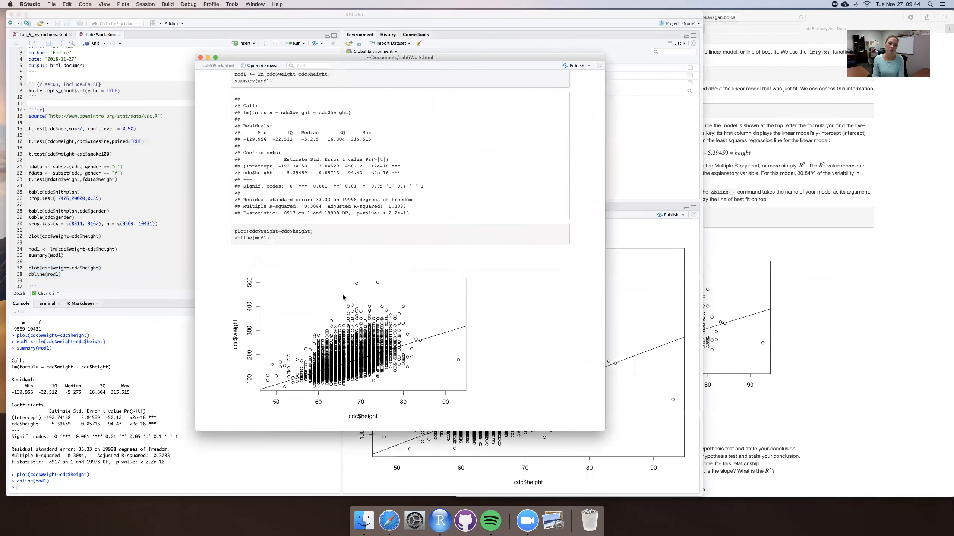
- Add the chunk options fig.width=3 and fig.height=3 to the header of the R chunk that loads the CDC data
left_click(153, 181)
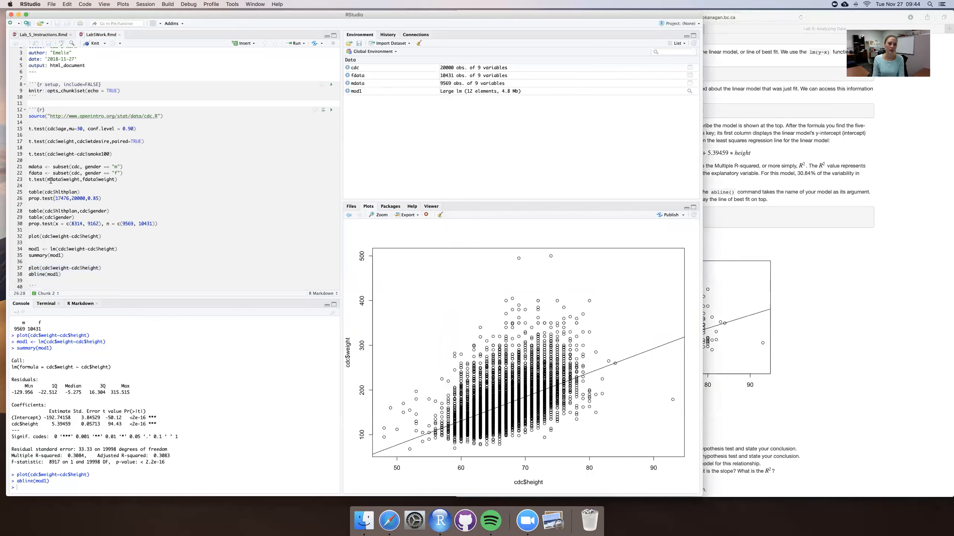
left_click(43, 110)
type(",")
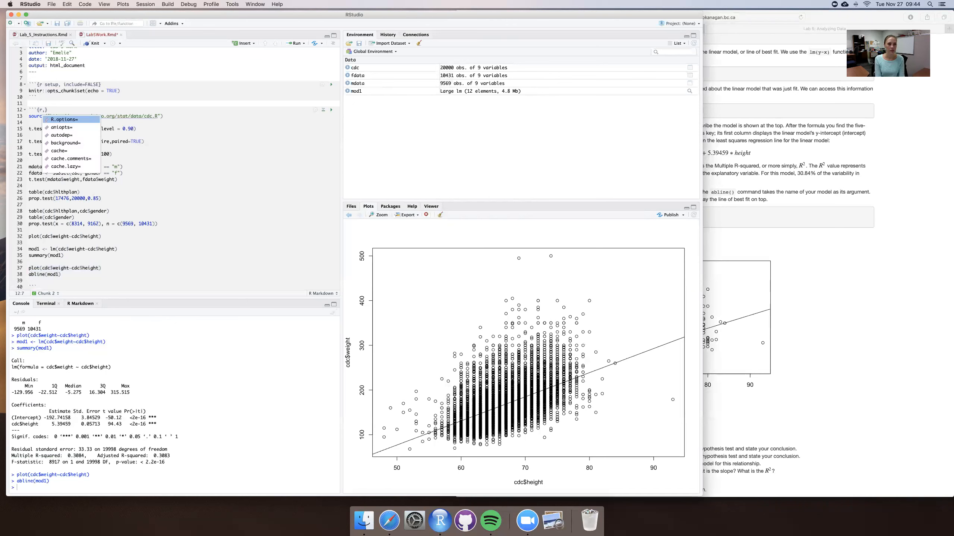
type(" fig.width=3")
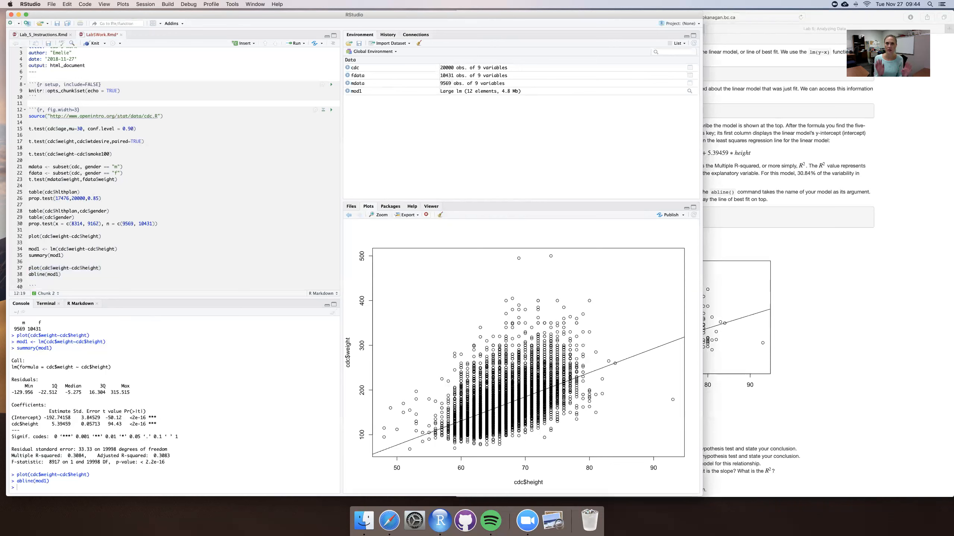
type(", ")
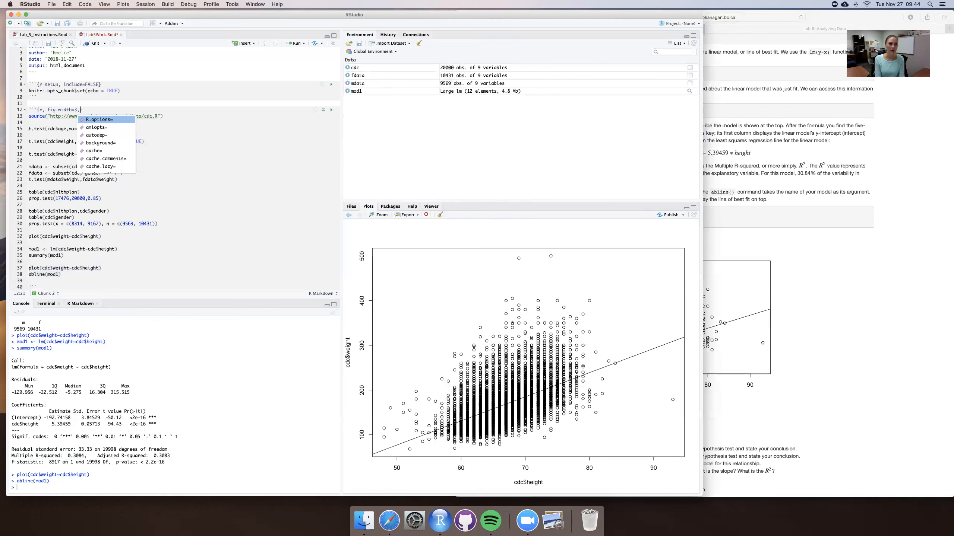
type("fig")
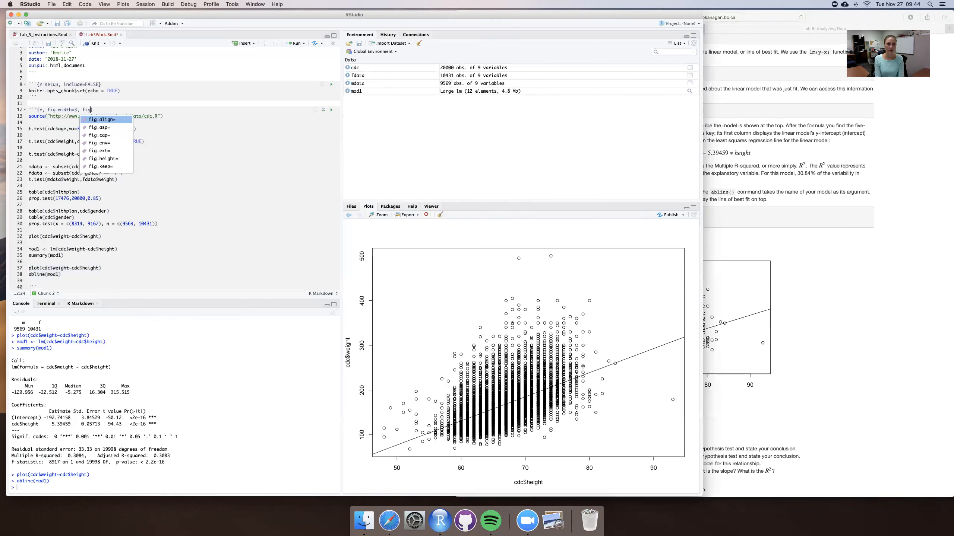
type(".height=3")
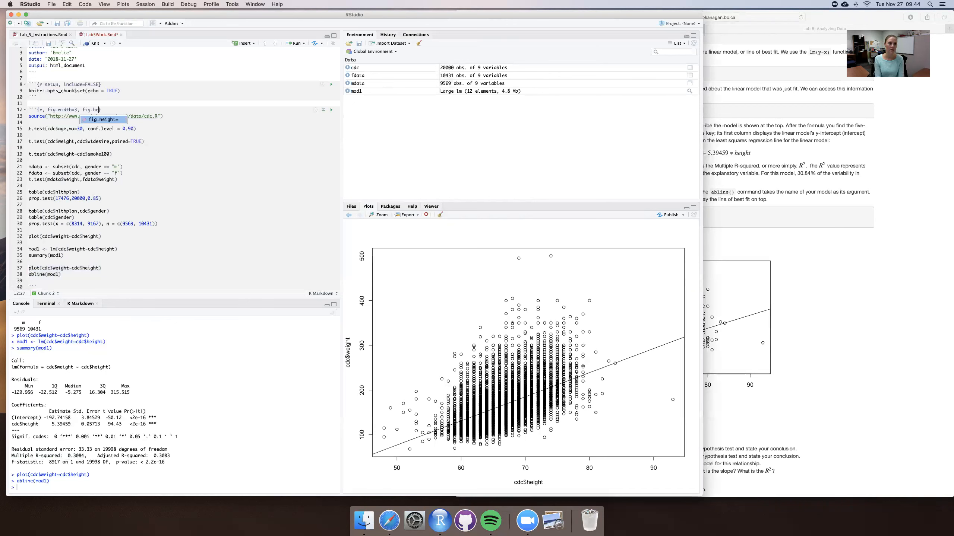
key("Return")
type("3")
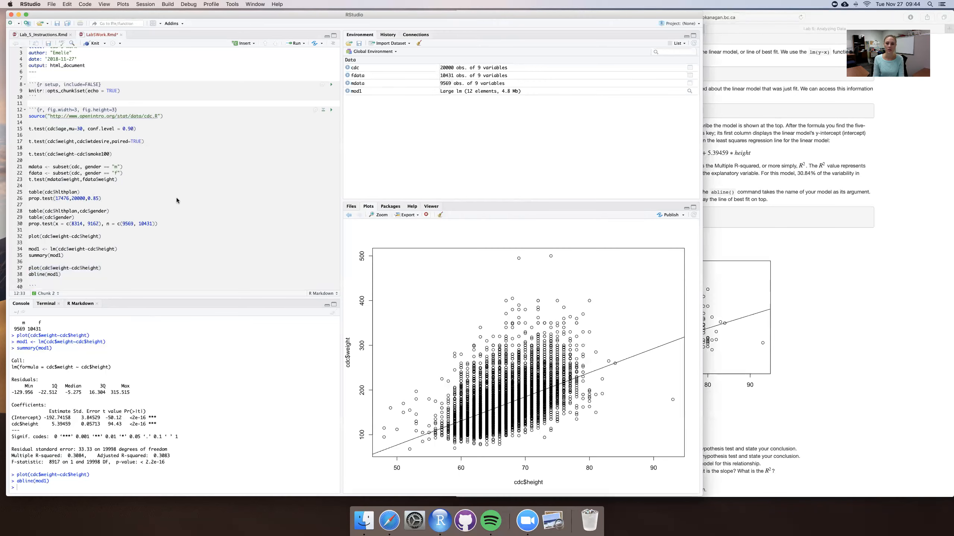
- Knit Lab5Work.Rmd to HTML again and check the size of the regression plot at the end of the report
key("ctrl+Up")
left_click(592, 220)
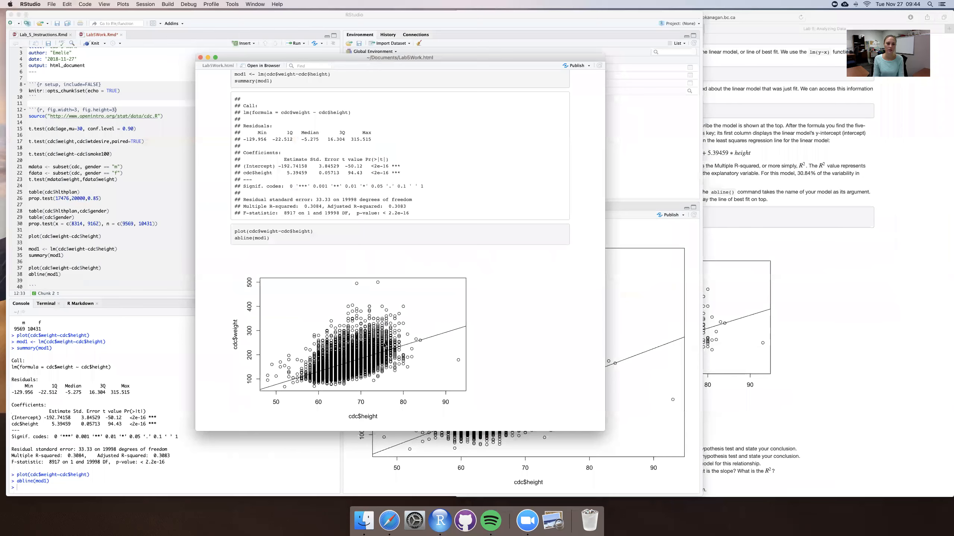
left_click(127, 53)
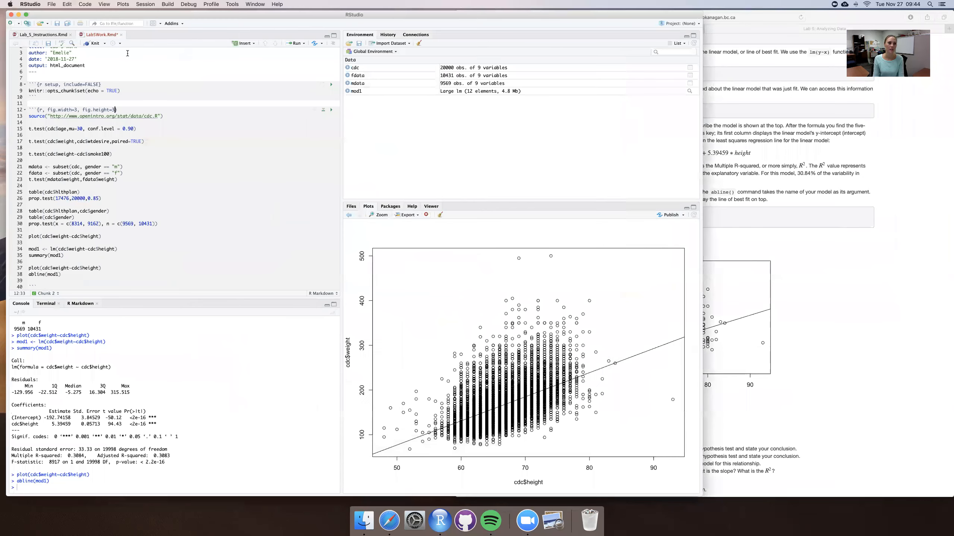
left_click(93, 46)
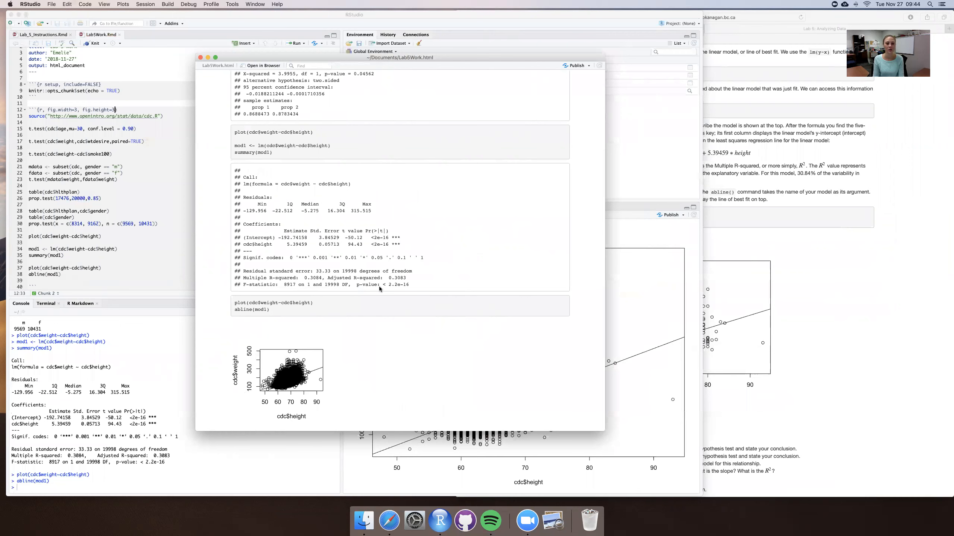
scroll(371, 286, "down", 2)
left_click(165, 174)
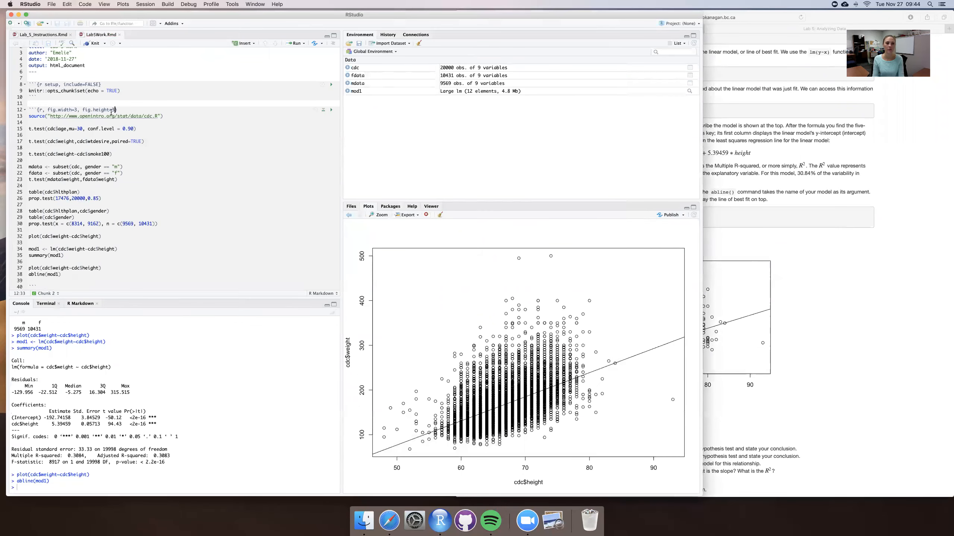